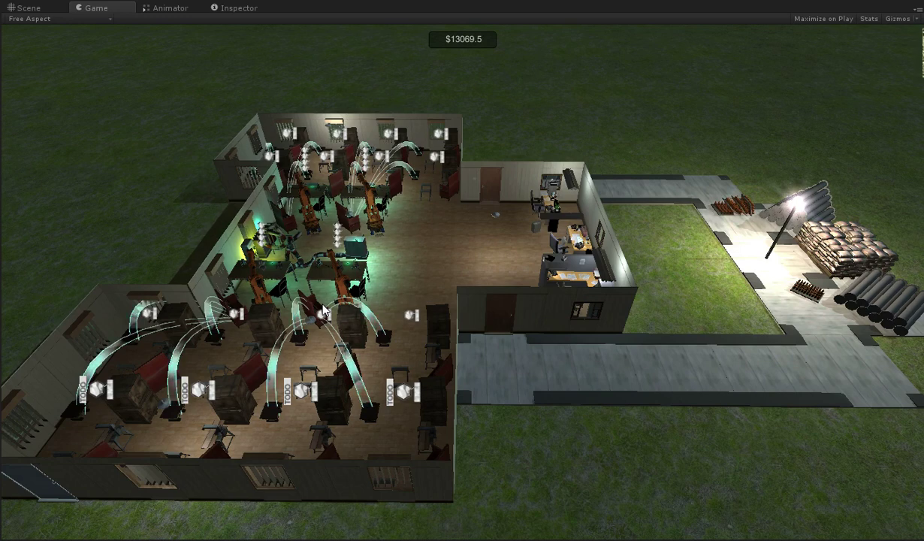
- Slow the simulation down step by step to 0.0625X
{"action": "key", "text": "minus"}
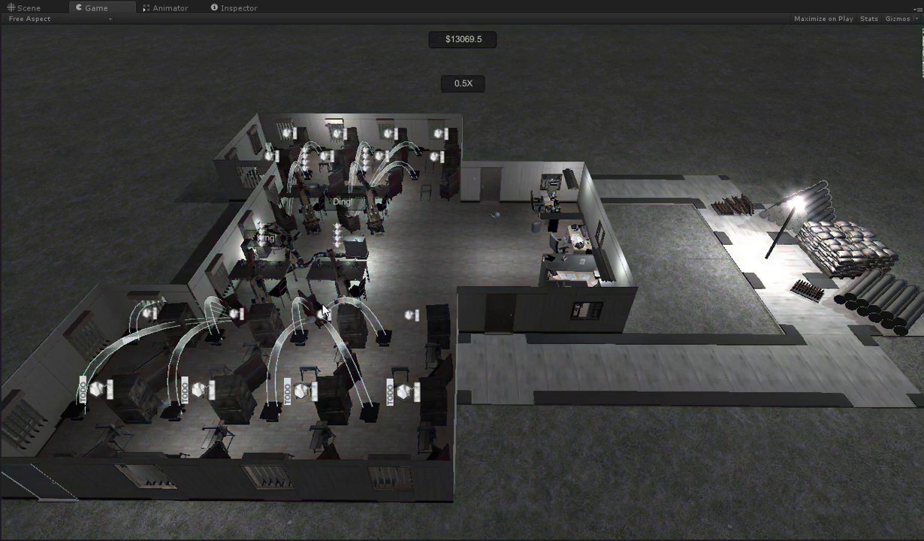
{"action": "key", "text": "minus"}
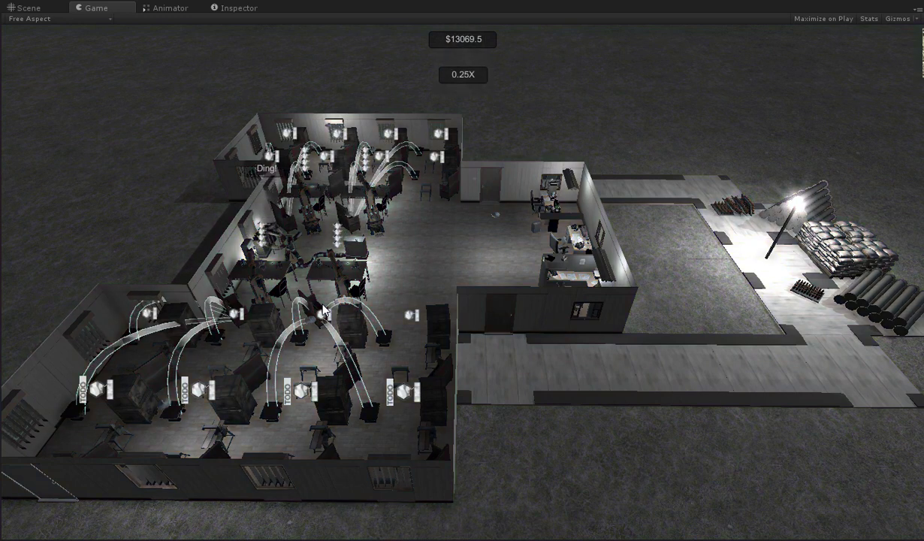
{"action": "key", "text": "minus"}
{"action": "key", "text": "minus"}
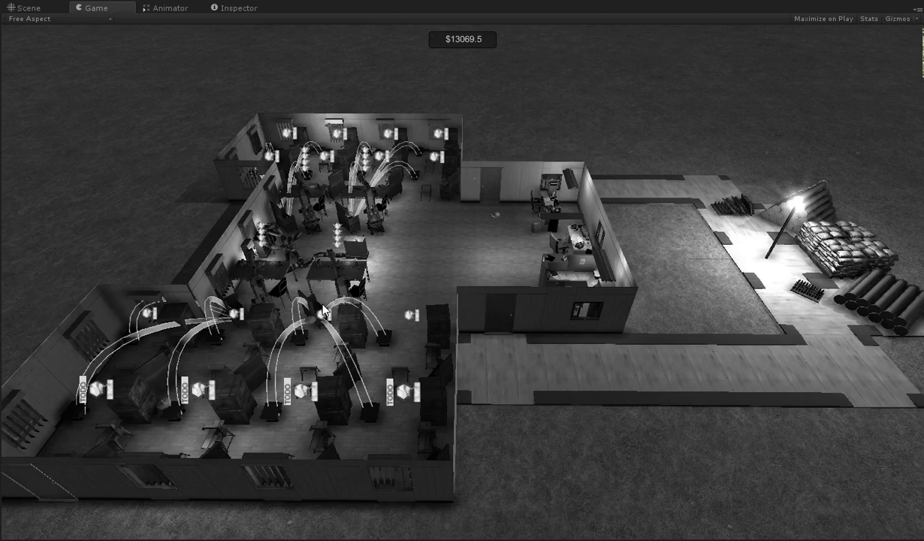
- Fast-forward at up to 128X to reach 17:00, then drop back to 4X
{"action": "key", "text": "plus"}
{"action": "key", "text": "plus"}
{"action": "key", "text": "plus"}
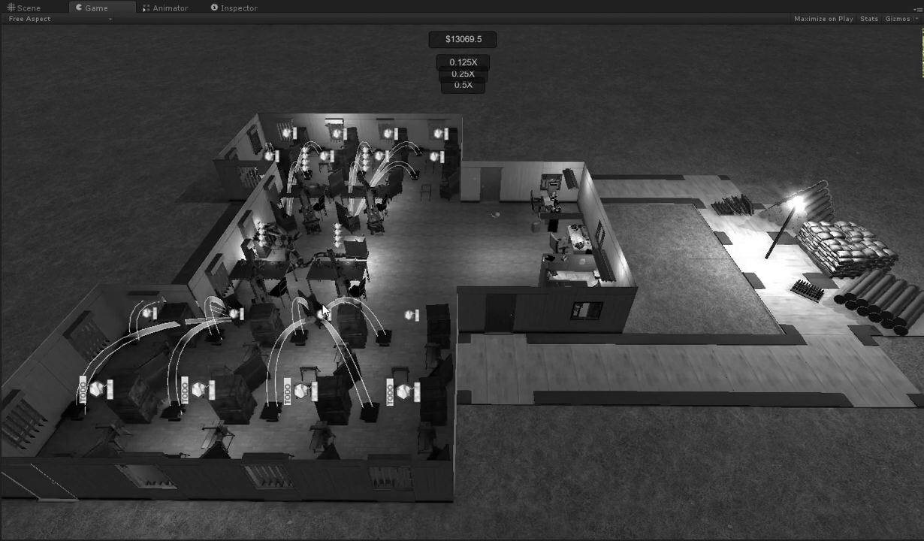
{"action": "key", "text": "plus"}
{"action": "key", "text": "plus"}
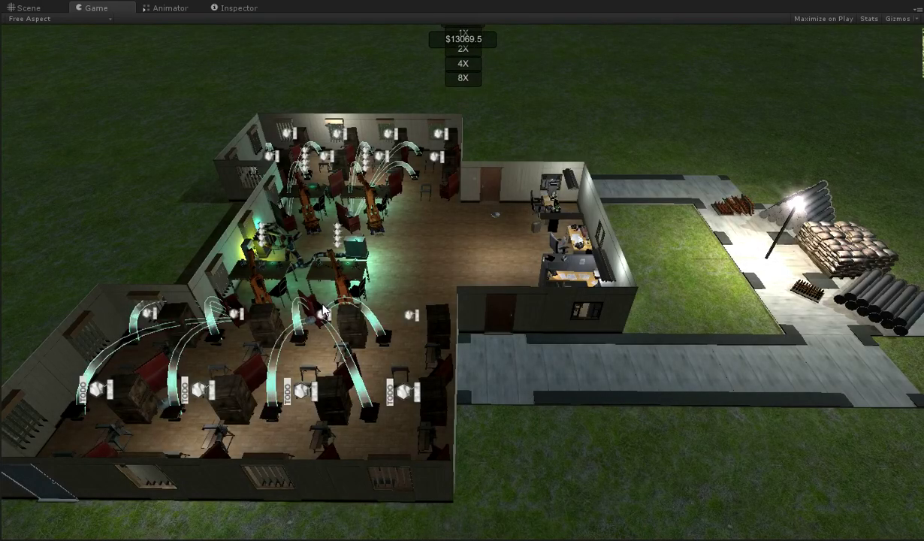
{"action": "key", "text": "plus"}
{"action": "key", "text": "plus"}
{"action": "key", "text": "plus"}
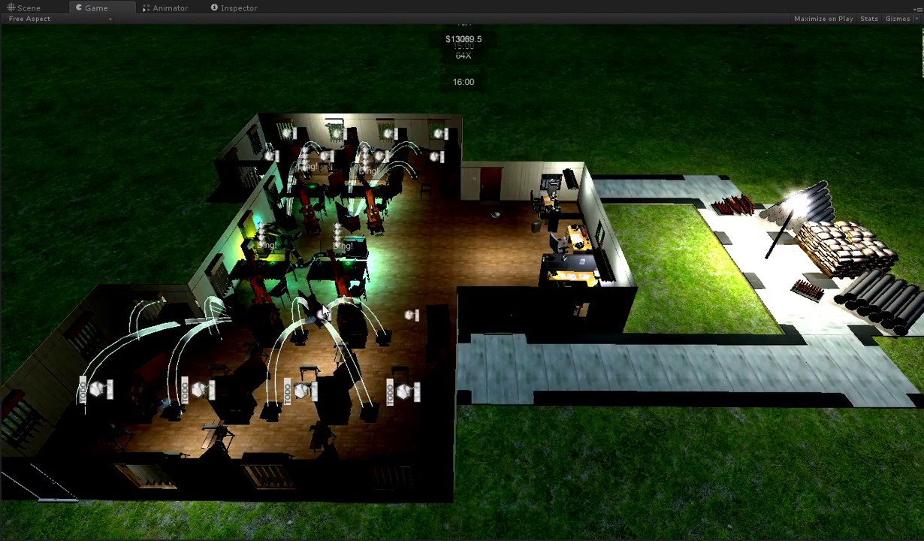
{"action": "key", "text": "plus"}
{"action": "key", "text": "minus"}
{"action": "key", "text": "minus"}
{"action": "key", "text": "minus"}
{"action": "key", "text": "minus"}
{"action": "key", "text": "minus"}
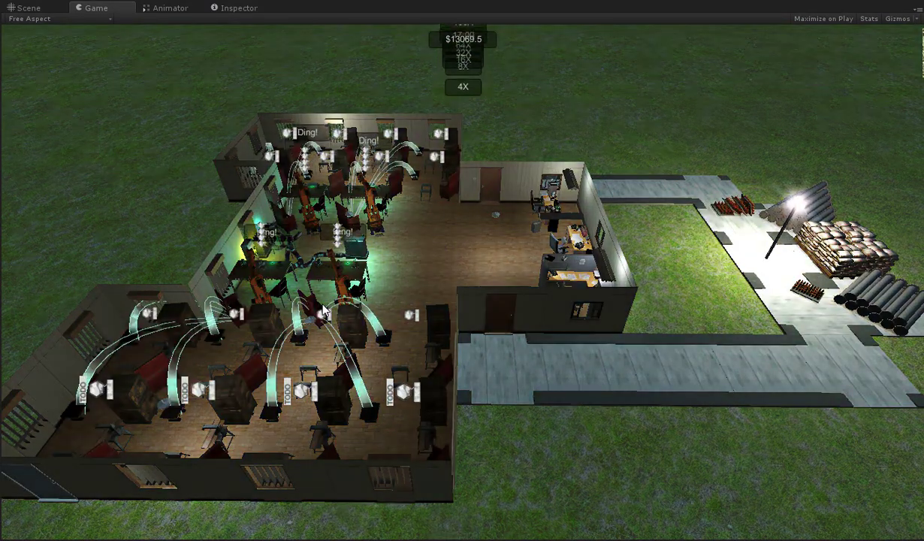
{"action": "key", "text": "minus"}
{"action": "key", "text": "minus"}
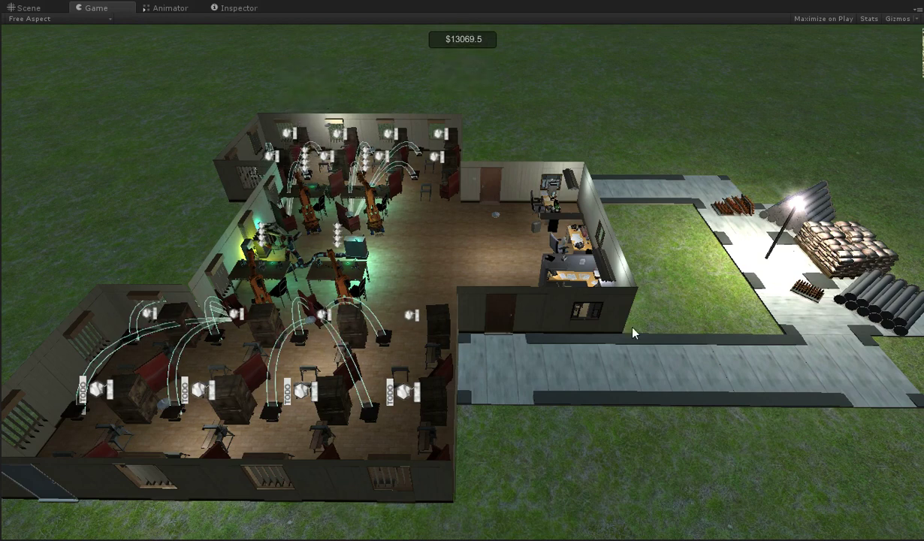
{"action": "mouse_move", "coordinate": [895, 253]}
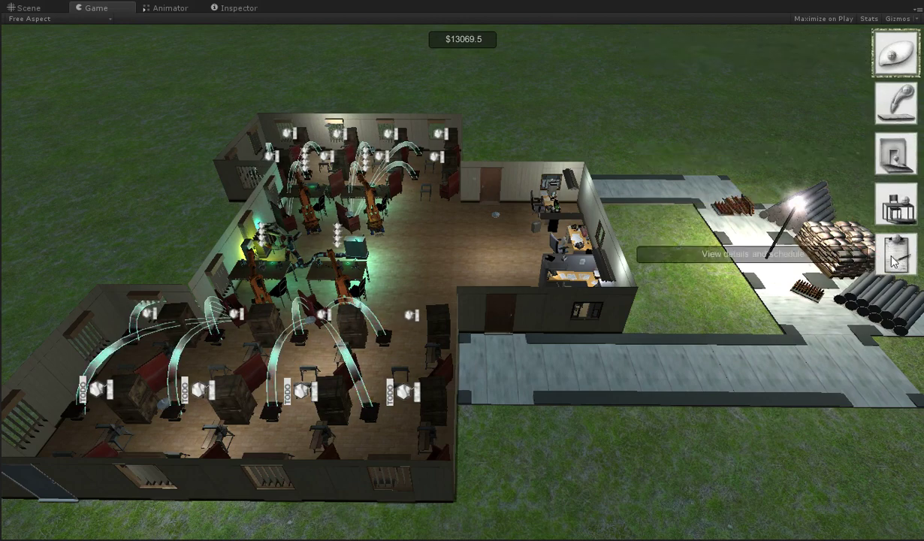
- Open the weekly schedule and pan the camera right toward the open grass
{"action": "left_click", "coordinate": [894, 260]}
{"action": "key", "text": "Right"}
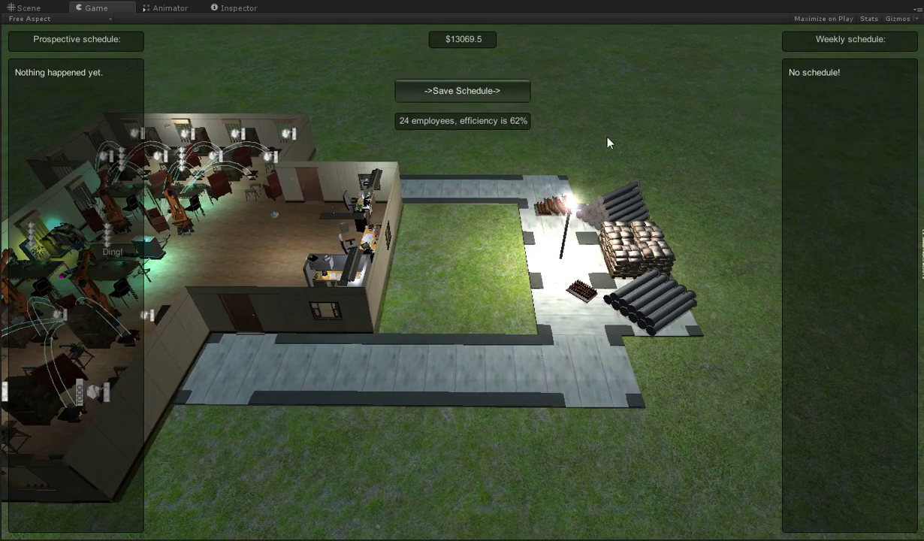
{"action": "key", "text": "Right"}
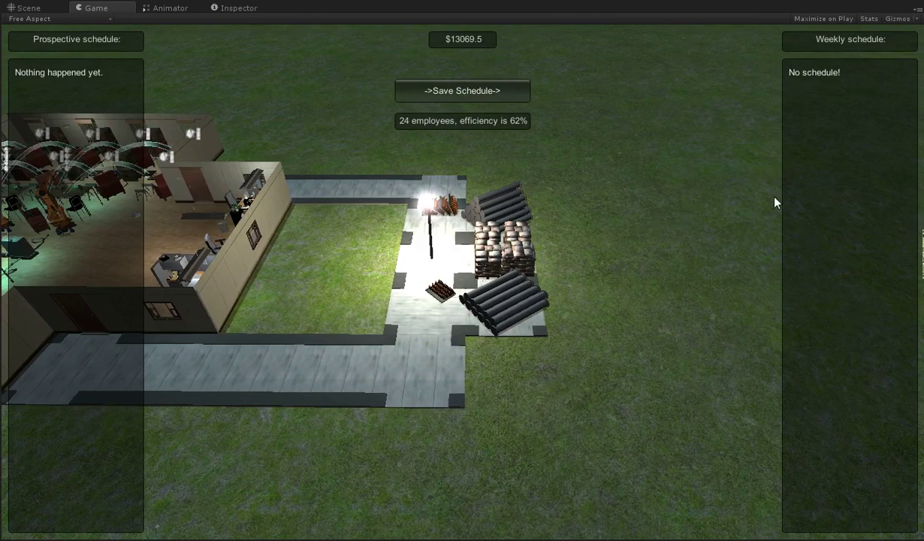
- Close the schedule and lay lit floor tiles in an L shape on the grass
{"action": "left_click", "coordinate": [910, 52]}
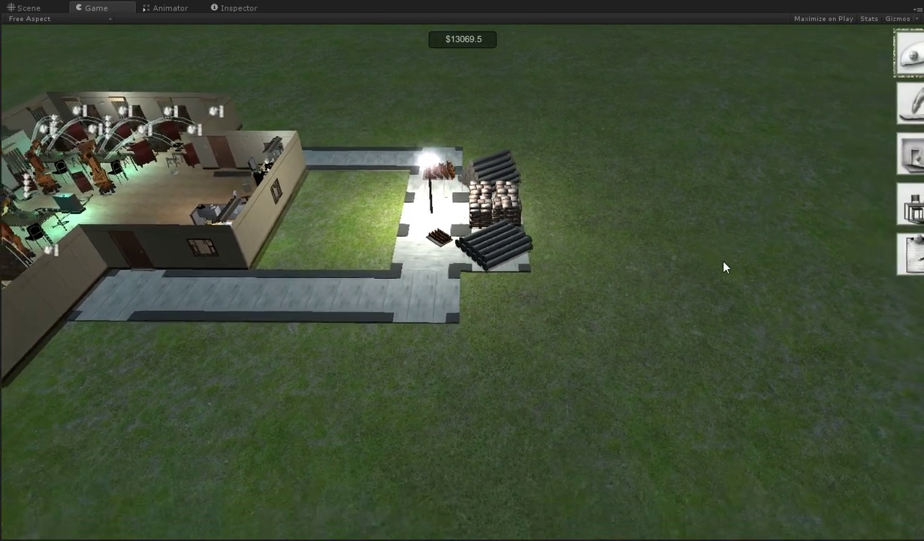
{"action": "left_click", "coordinate": [909, 102]}
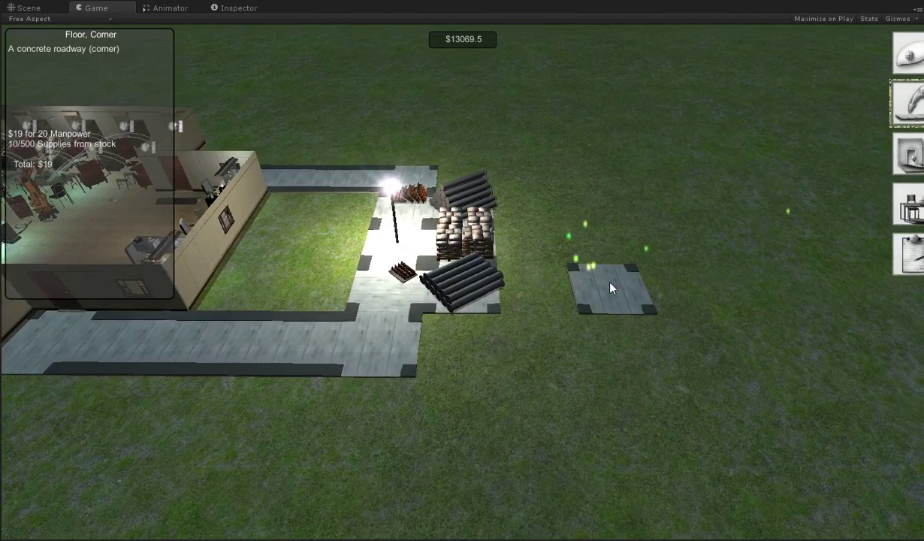
{"action": "key", "text": "Right"}
{"action": "scroll", "coordinate": [555, 354], "scroll_direction": "down", "scroll_amount": 1}
{"action": "scroll", "coordinate": [557, 331], "scroll_direction": "down", "scroll_amount": 1}
{"action": "scroll", "coordinate": [559, 313], "scroll_direction": "down", "scroll_amount": 1}
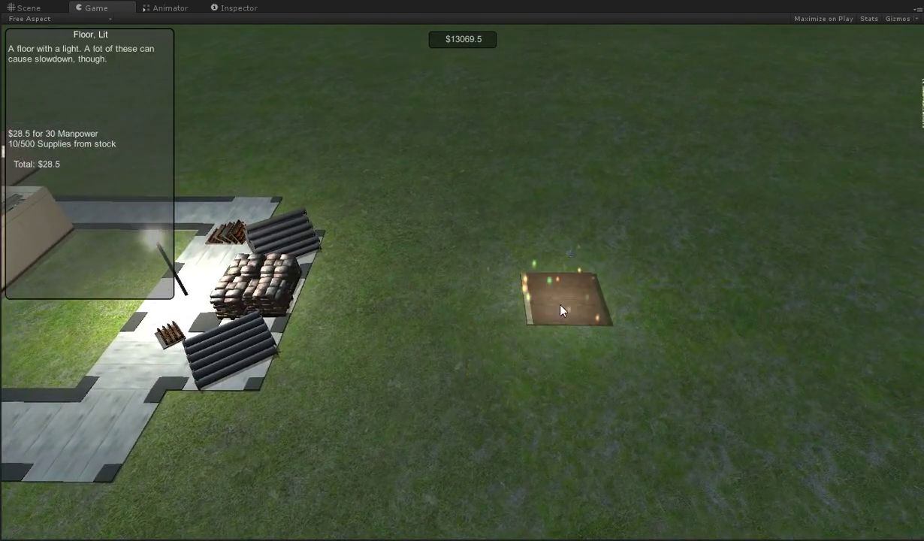
{"action": "left_click", "coordinate": [561, 309]}
{"action": "left_click", "coordinate": [494, 274]}
{"action": "left_click", "coordinate": [490, 393]}
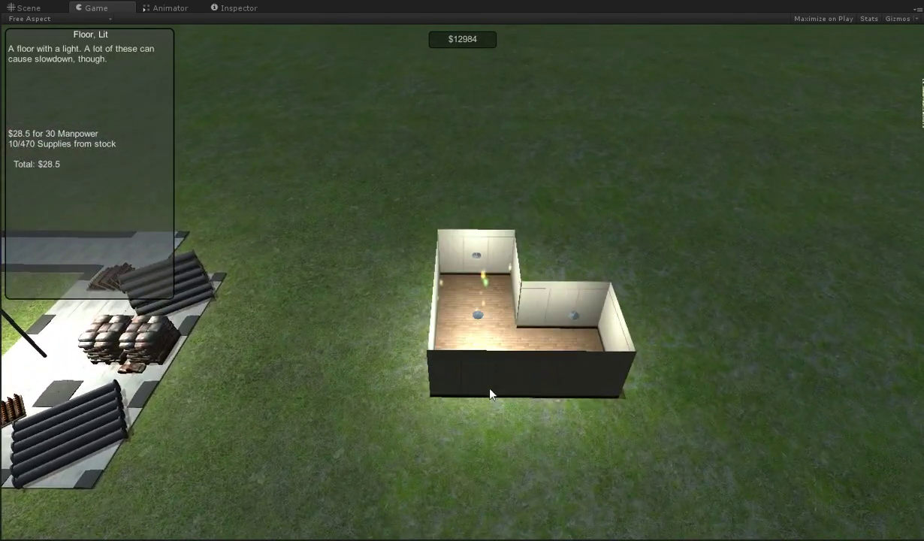
{"action": "scroll", "coordinate": [515, 294], "scroll_direction": "down", "scroll_amount": 1}
{"action": "left_click", "coordinate": [515, 294]}
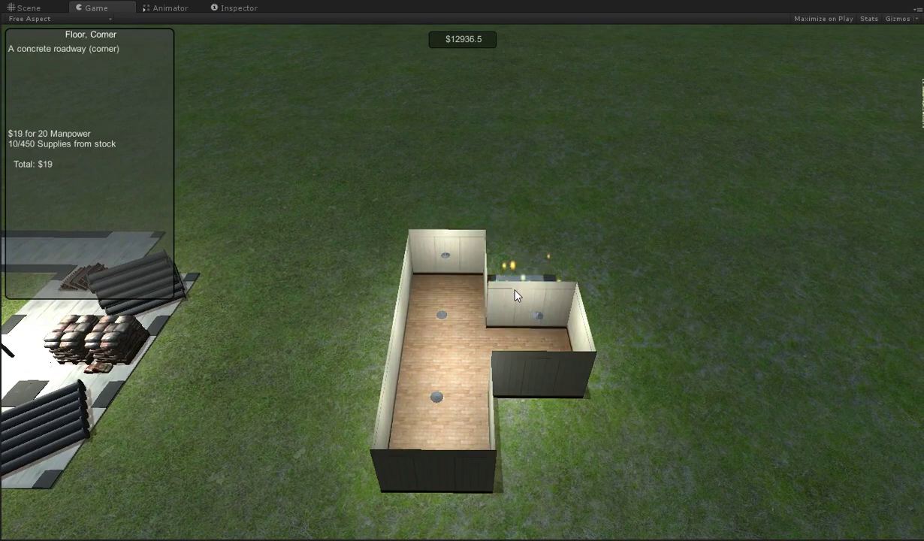
{"action": "scroll", "coordinate": [515, 295], "scroll_direction": "down", "scroll_amount": 1}
{"action": "scroll", "coordinate": [515, 294], "scroll_direction": "down", "scroll_amount": 1}
{"action": "scroll", "coordinate": [515, 294], "scroll_direction": "down", "scroll_amount": 1}
- Fill the remaining gaps with wooden floor to complete the rectangular room
{"action": "left_click", "coordinate": [515, 294]}
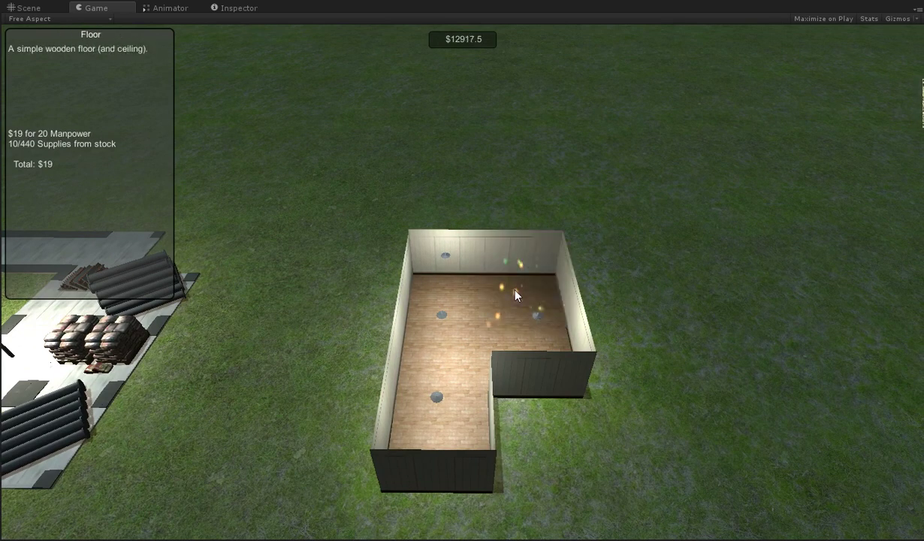
{"action": "left_click", "coordinate": [593, 304]}
{"action": "left_click", "coordinate": [660, 315]}
{"action": "left_click", "coordinate": [660, 406]}
{"action": "left_click", "coordinate": [544, 402]}
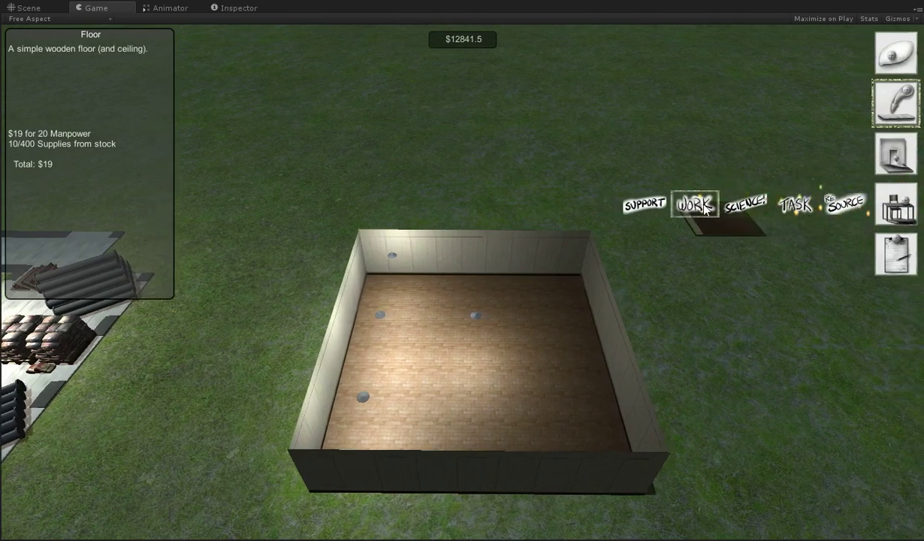
- Place three personal bathroom stalls along the room's left wall
{"action": "left_click", "coordinate": [644, 204]}
{"action": "scroll", "coordinate": [409, 308], "scroll_direction": "down", "scroll_amount": 1}
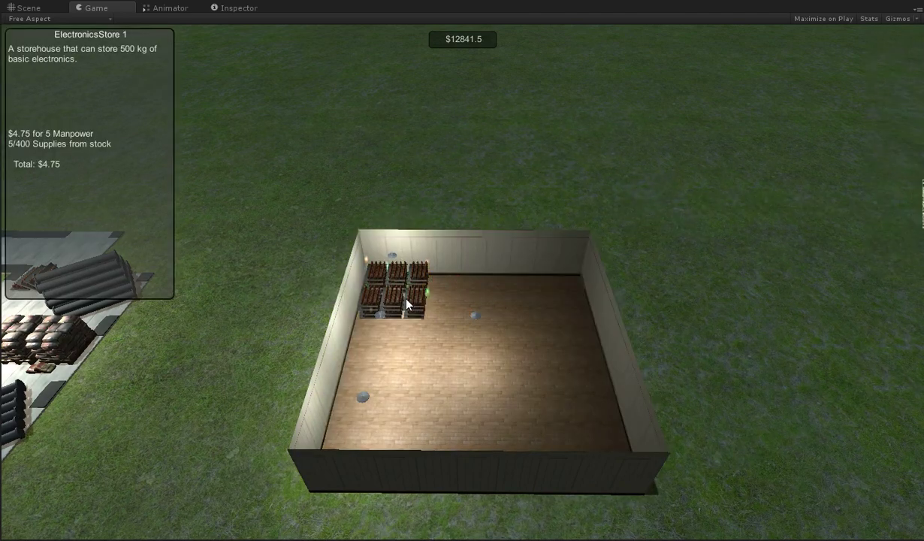
{"action": "scroll", "coordinate": [406, 304], "scroll_direction": "down", "scroll_amount": 1}
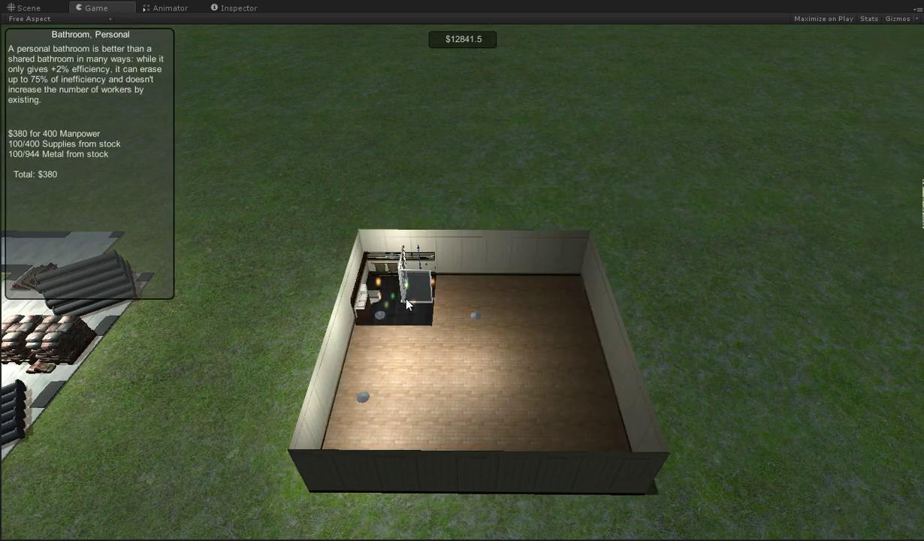
{"action": "scroll", "coordinate": [406, 304], "scroll_direction": "down", "scroll_amount": 1}
{"action": "scroll", "coordinate": [406, 304], "scroll_direction": "up", "scroll_amount": 1}
{"action": "left_click", "coordinate": [398, 308]}
{"action": "left_click", "coordinate": [382, 356]}
{"action": "left_click", "coordinate": [383, 420]}
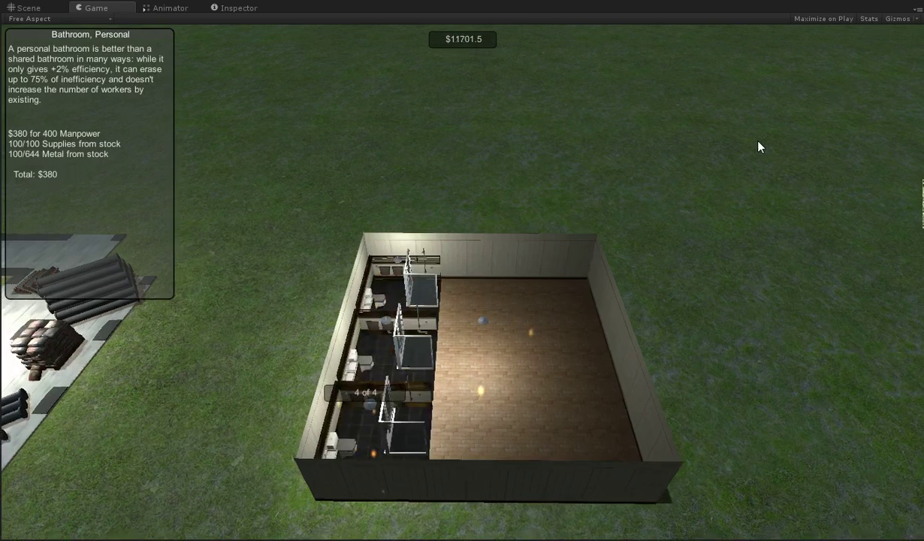
- Place three more personal bathroom stalls down the right wall, then stop placing
{"action": "key", "text": "w"}
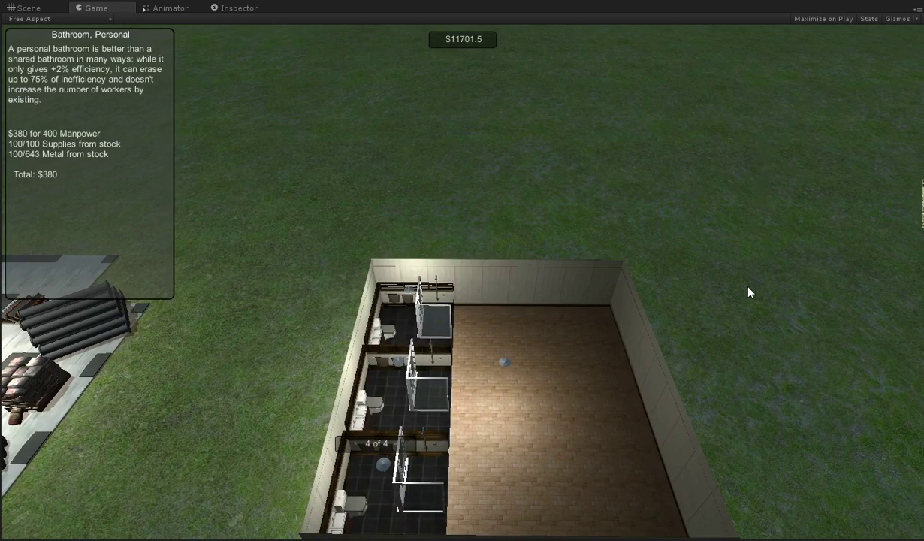
{"action": "key", "text": "w"}
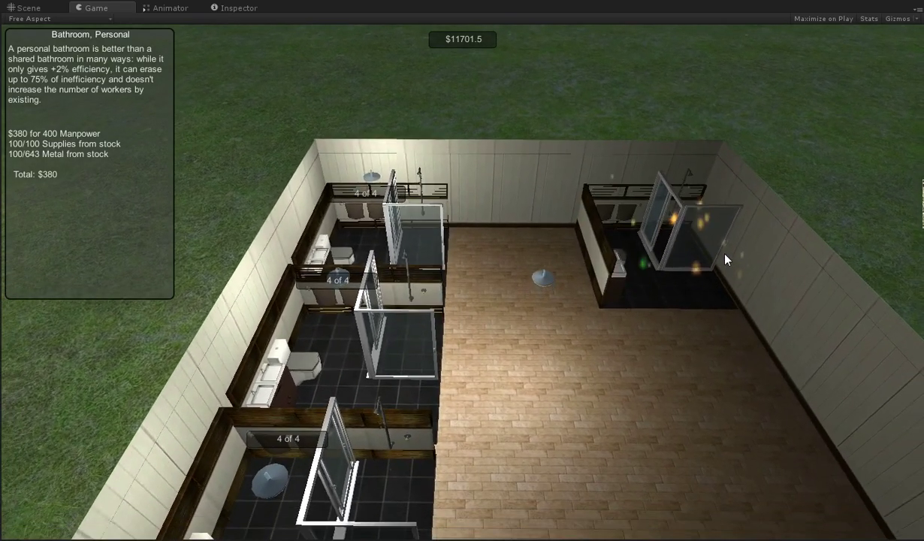
{"action": "key", "text": "s"}
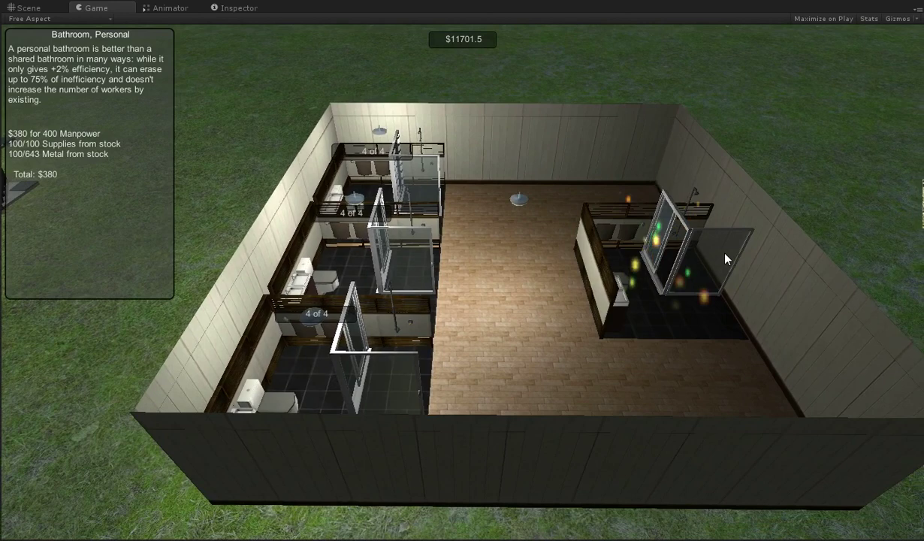
{"action": "key", "text": "d"}
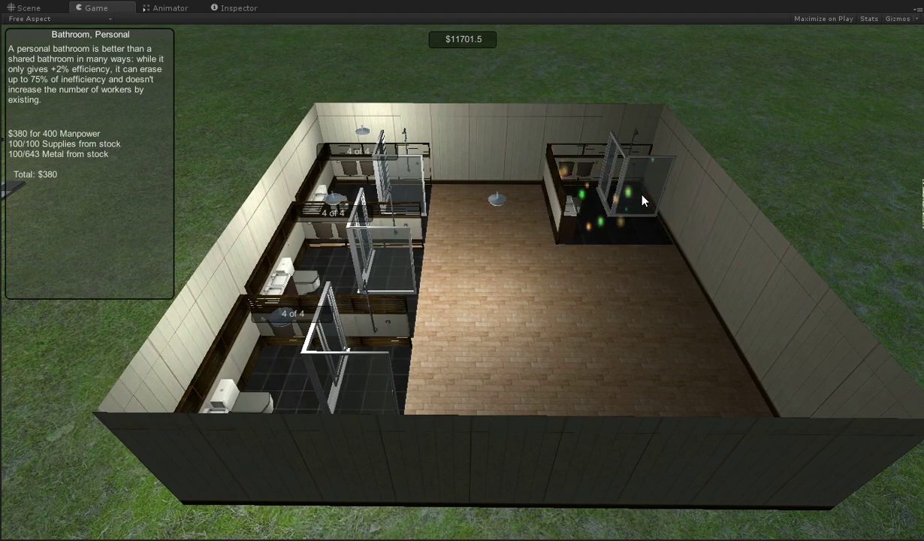
{"action": "left_click", "coordinate": [642, 199]}
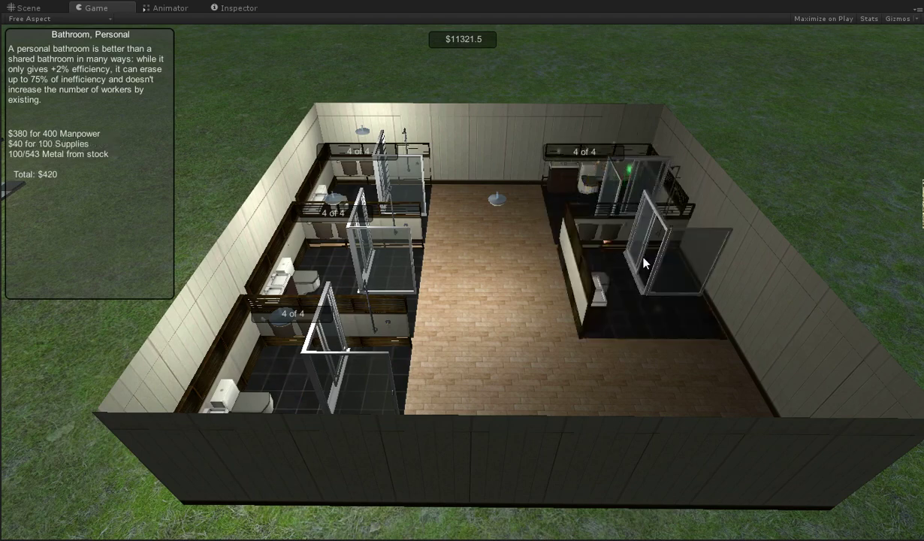
{"action": "left_click", "coordinate": [618, 247]}
{"action": "left_click", "coordinate": [655, 349]}
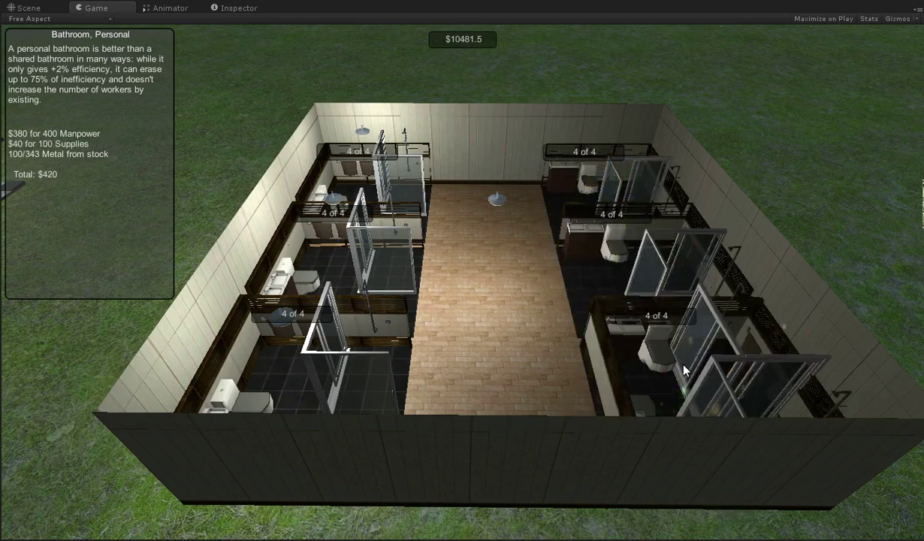
{"action": "right_click", "coordinate": [781, 208]}
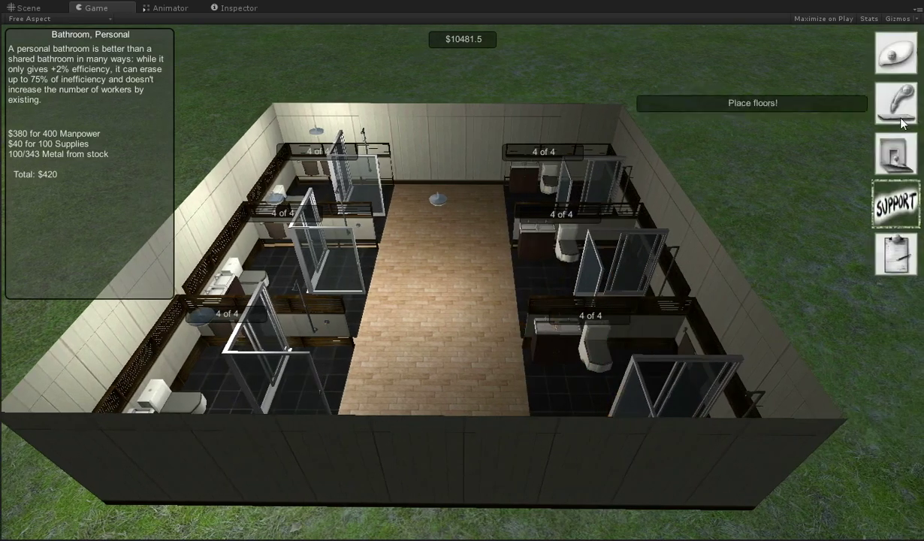
- Add free wooden doors in the back and front walls, then orbit over the room
{"action": "left_click", "coordinate": [895, 154]}
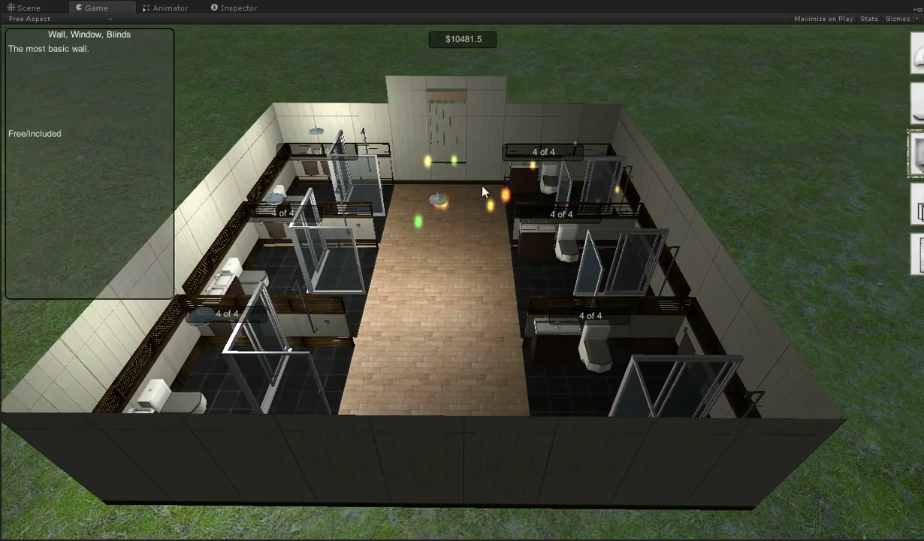
{"action": "scroll", "coordinate": [474, 160], "scroll_direction": "down", "scroll_amount": 1}
{"action": "scroll", "coordinate": [473, 155], "scroll_direction": "down", "scroll_amount": 1}
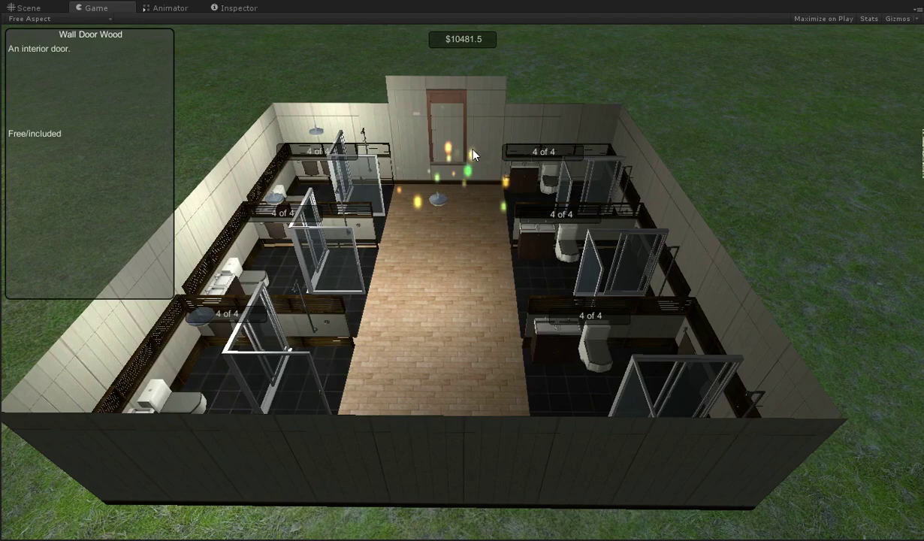
{"action": "left_click", "coordinate": [473, 154]}
{"action": "left_click", "coordinate": [427, 487]}
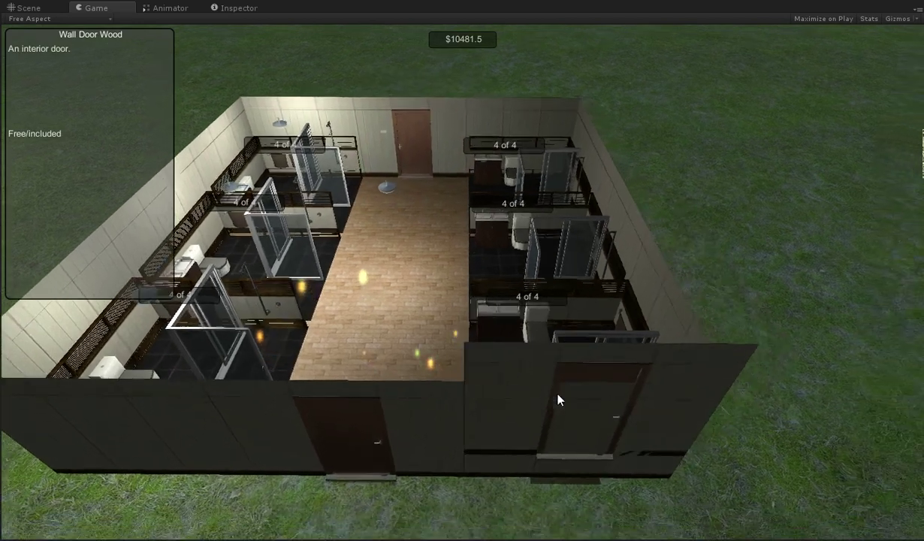
{"action": "left_click_drag", "start_coordinate": [352, 138], "coordinate": [573, 293]}
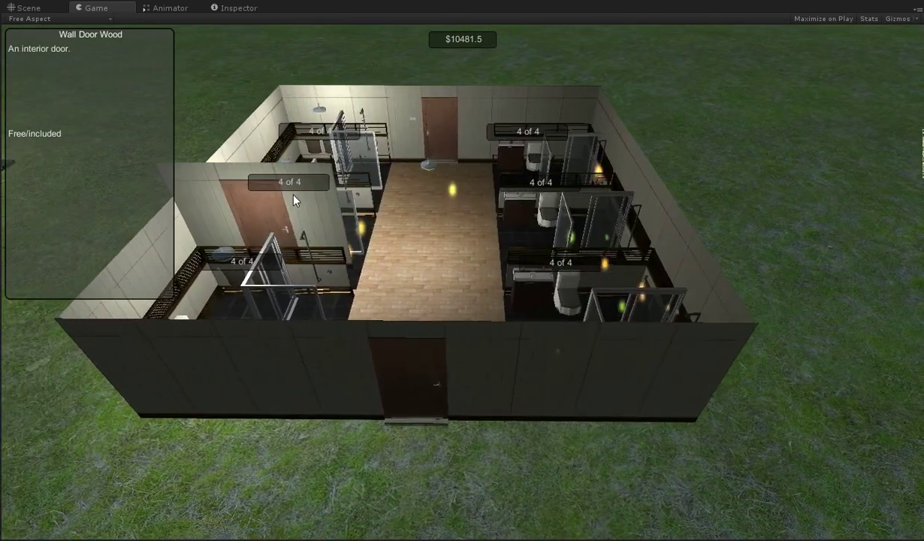
{"action": "scroll", "coordinate": [293, 199], "scroll_direction": "up", "scroll_amount": 3}
{"action": "scroll", "coordinate": [294, 200], "scroll_direction": "down", "scroll_amount": 3}
{"action": "mouse_move", "coordinate": [282, 228]}
{"action": "left_mouse_down"}
{"action": "mouse_move", "coordinate": [888, 269]}
{"action": "mouse_move", "coordinate": [512, 371]}
{"action": "left_mouse_up"}
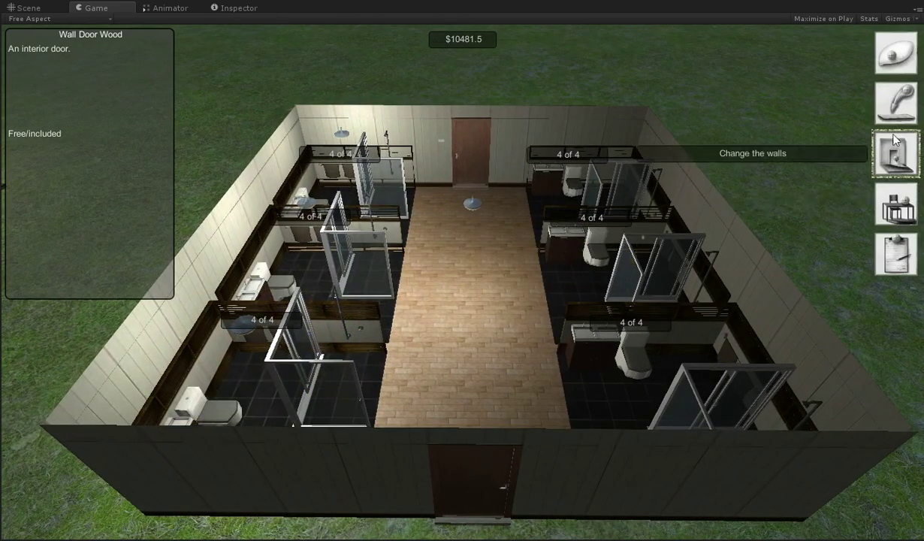
{"action": "mouse_move", "coordinate": [895, 203]}
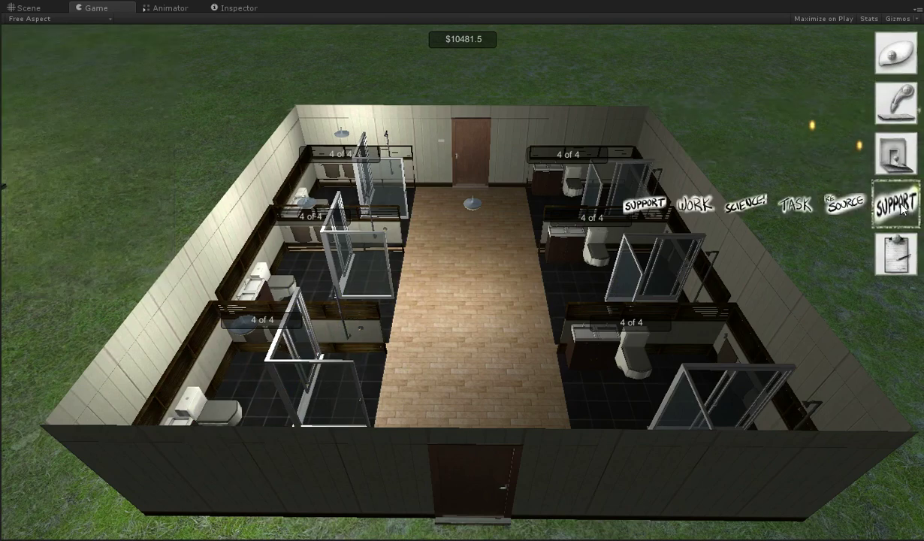
- Add three personal bathroom stalls on the room's left side, then check the schedule panels
{"action": "left_click", "coordinate": [893, 204]}
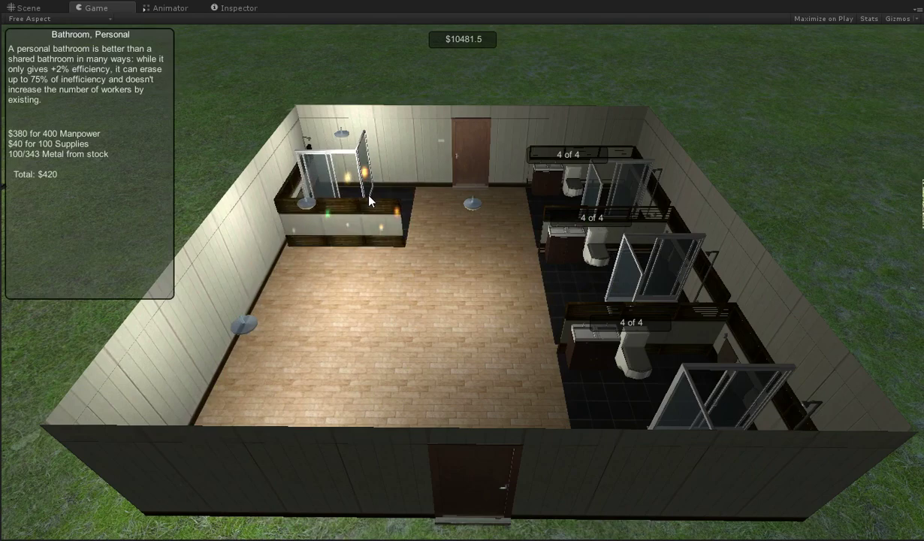
{"action": "left_click", "coordinate": [369, 201]}
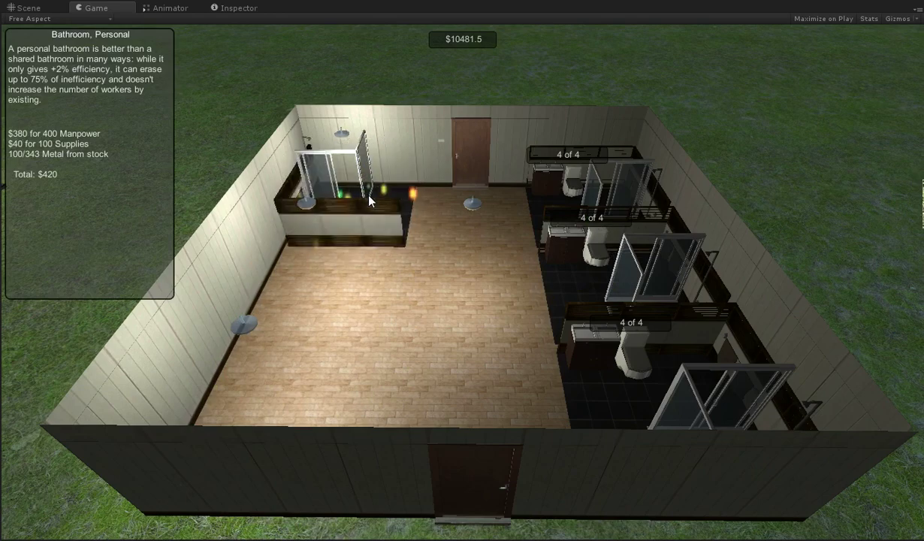
{"action": "left_click", "coordinate": [334, 287]}
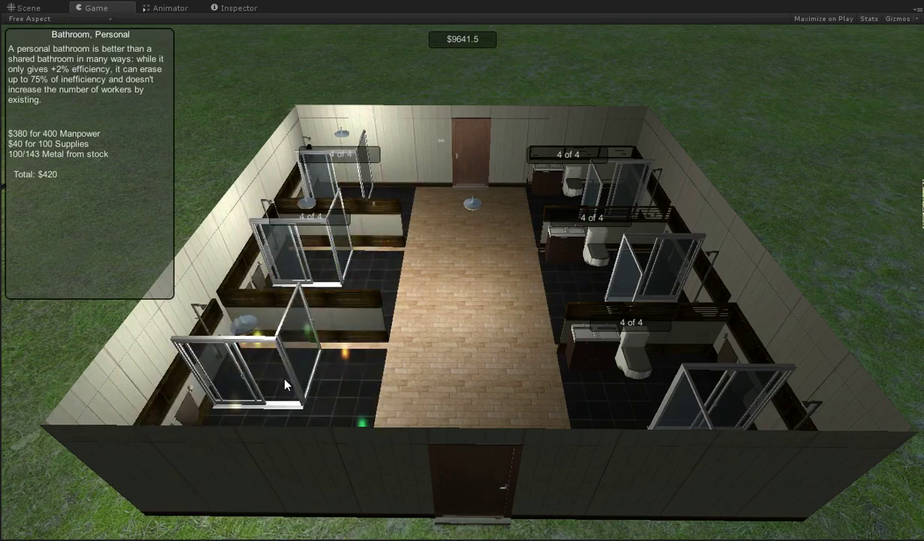
{"action": "left_click", "coordinate": [272, 364]}
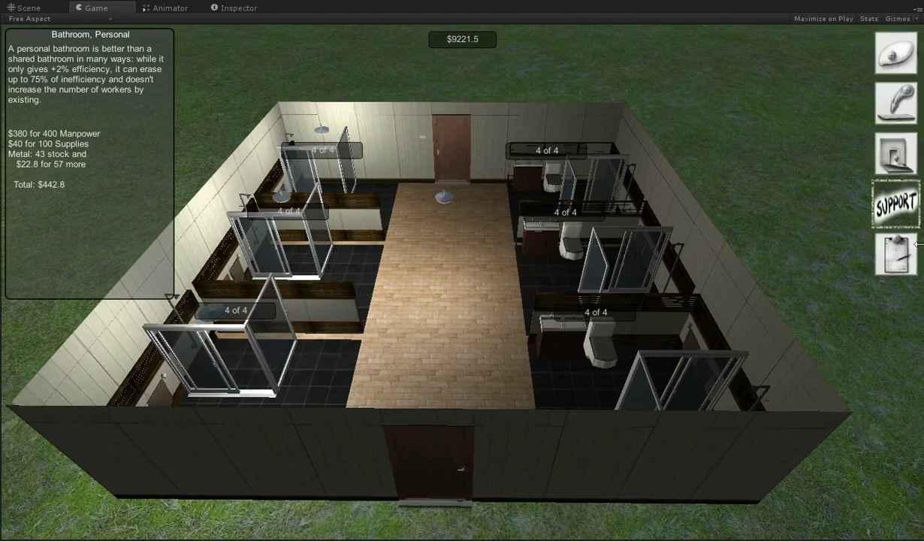
{"action": "left_click", "coordinate": [908, 254]}
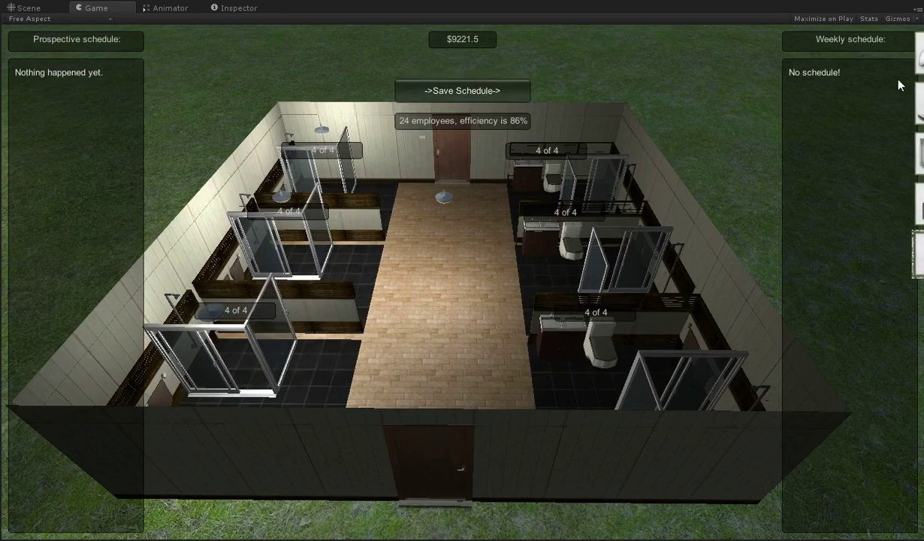
{"action": "left_click", "coordinate": [913, 62]}
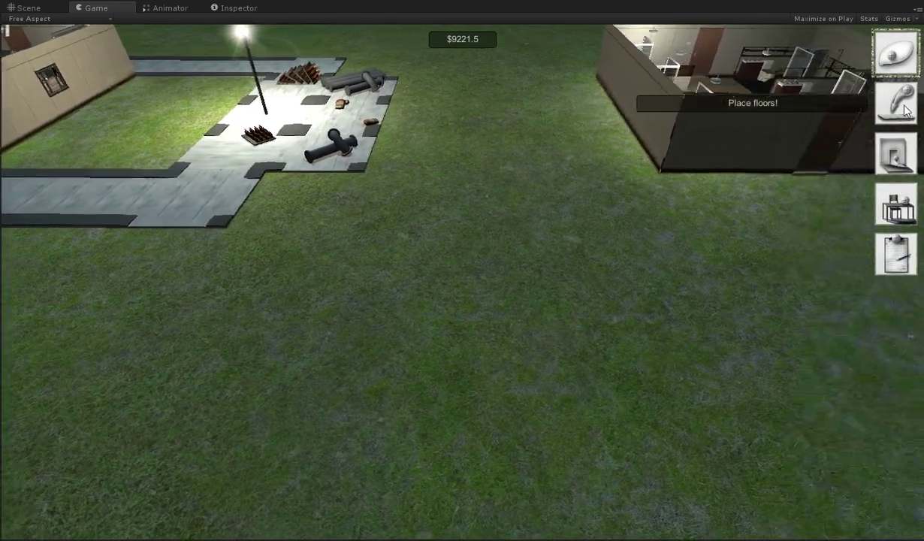
- Lay a concrete roadway strip rightward toward the building, plus a tile beside it
{"action": "left_click", "coordinate": [898, 100]}
{"action": "scroll", "coordinate": [203, 241], "scroll_direction": "down", "scroll_amount": 1}
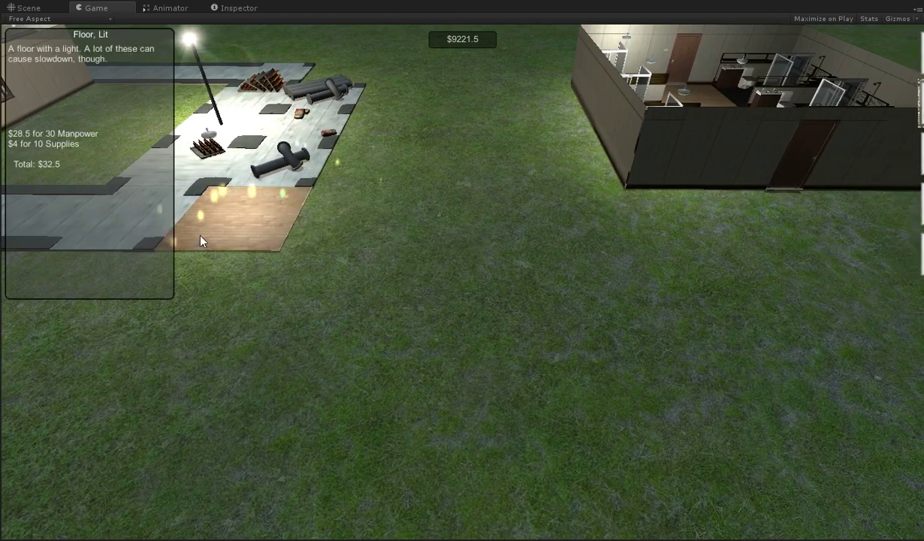
{"action": "scroll", "coordinate": [202, 240], "scroll_direction": "down", "scroll_amount": 1}
{"action": "scroll", "coordinate": [202, 240], "scroll_direction": "down", "scroll_amount": 1}
{"action": "scroll", "coordinate": [201, 240], "scroll_direction": "up", "scroll_amount": 1}
{"action": "left_click", "coordinate": [305, 239]}
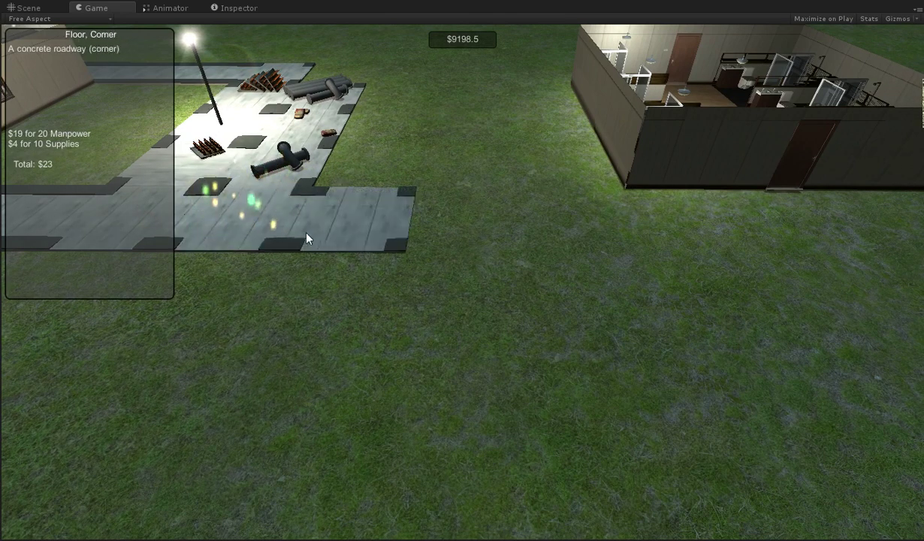
{"action": "scroll", "coordinate": [316, 236], "scroll_direction": "down", "scroll_amount": 1}
{"action": "left_click", "coordinate": [318, 237]}
{"action": "left_click_drag", "start_coordinate": [318, 237], "coordinate": [721, 216]}
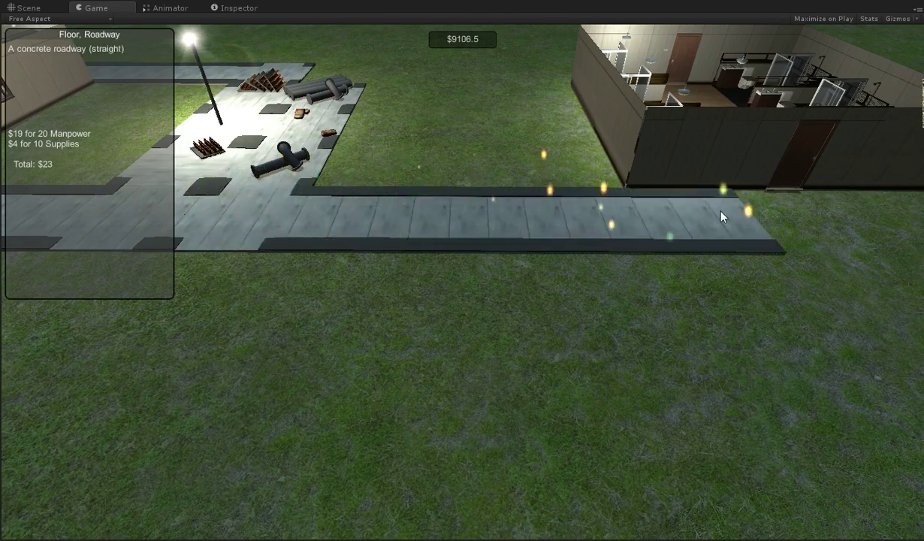
{"action": "key", "text": "d"}
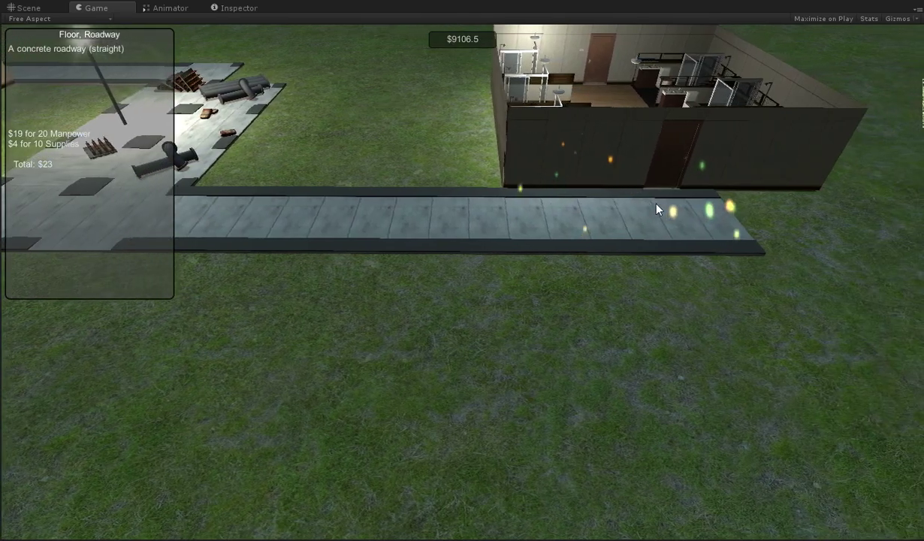
{"action": "scroll", "coordinate": [655, 209], "scroll_direction": "down", "scroll_amount": 1}
{"action": "scroll", "coordinate": [652, 210], "scroll_direction": "down", "scroll_amount": 2}
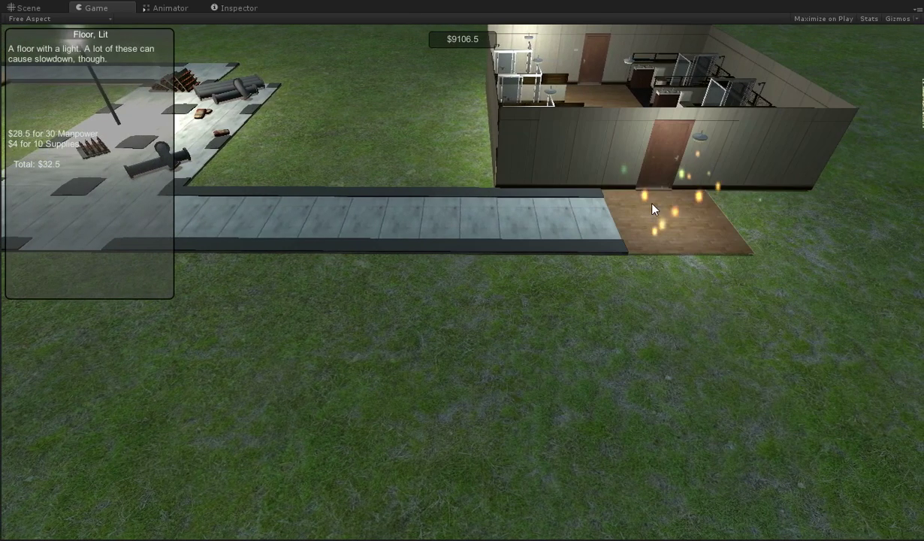
{"action": "scroll", "coordinate": [653, 209], "scroll_direction": "down", "scroll_amount": 1}
{"action": "left_click", "coordinate": [652, 209]}
- Add a straight roadway tile and extend the road toward the lower right
{"action": "key", "text": "w"}
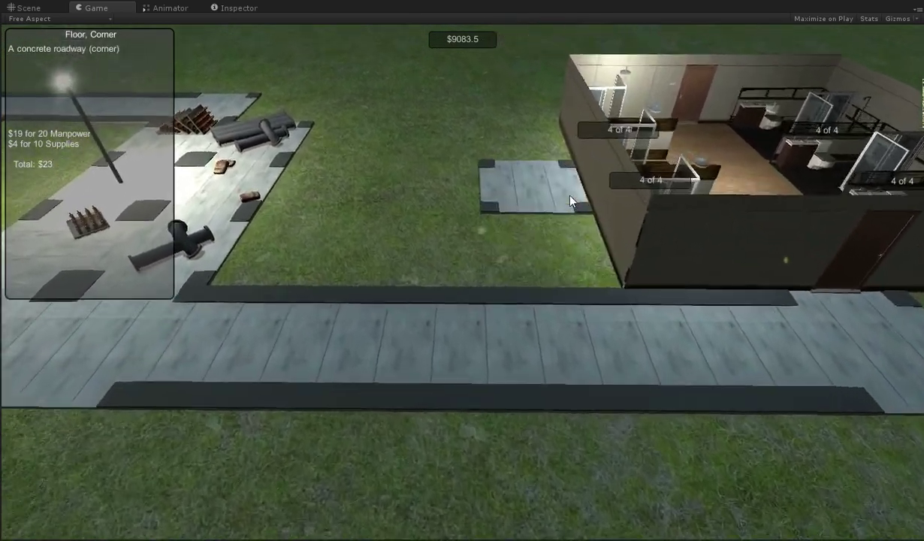
{"action": "key", "text": "s"}
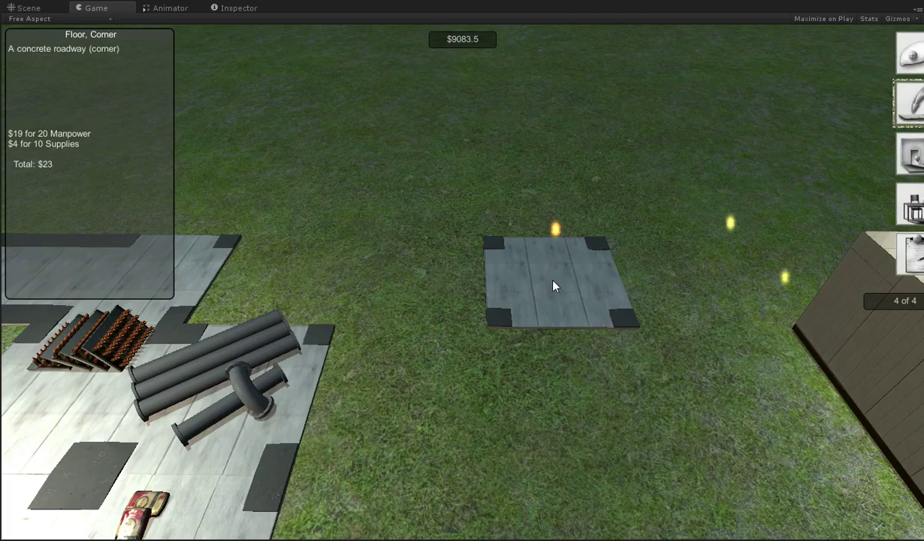
{"action": "key", "text": "q"}
{"action": "key", "text": "s"}
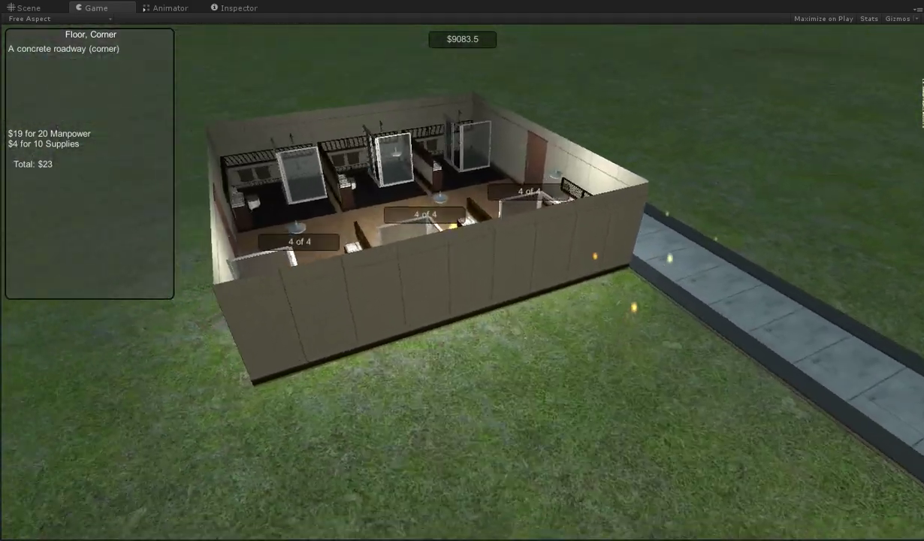
{"action": "key", "text": "w"}
{"action": "key", "text": "s"}
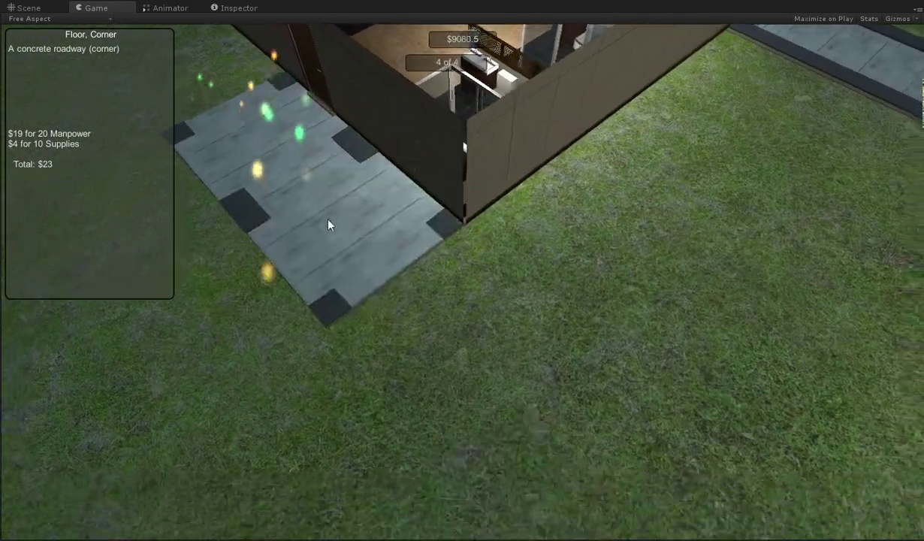
{"action": "key", "text": "2"}
{"action": "left_click", "coordinate": [336, 196]}
{"action": "key", "text": "w"}
{"action": "left_click_drag", "start_coordinate": [485, 284], "coordinate": [748, 428]}
- Place a roadway corner tile at the road's bend and centre the building in view
{"action": "key", "text": "w"}
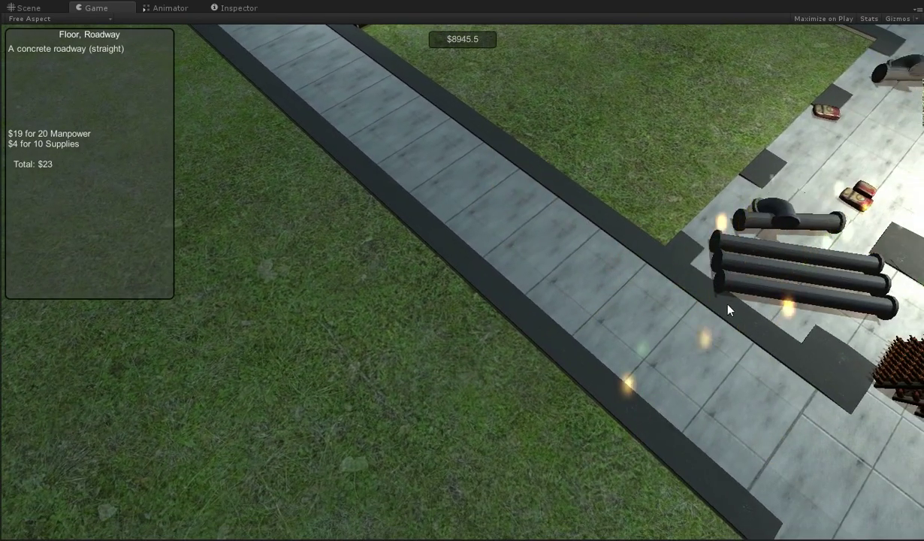
{"action": "key", "text": "1"}
{"action": "key", "text": "3"}
{"action": "left_click", "coordinate": [695, 353]}
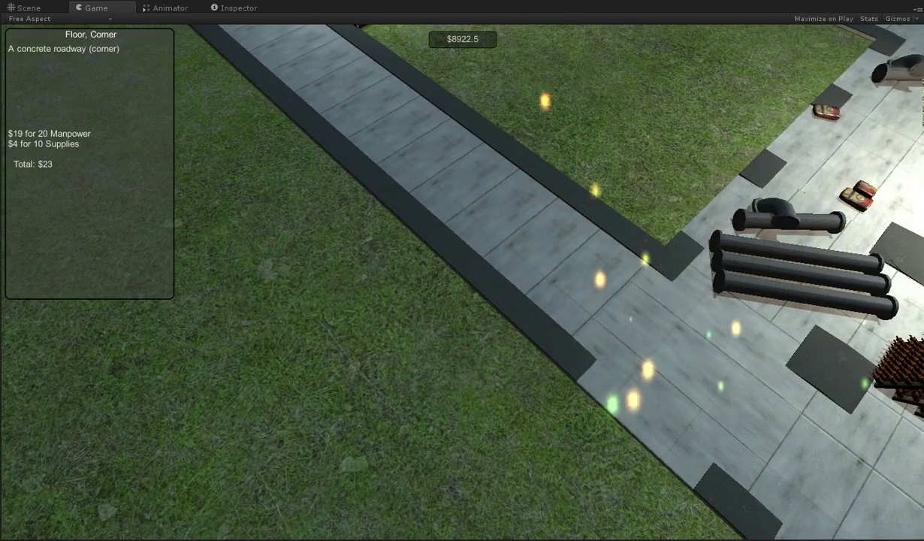
{"action": "key", "text": "w"}
{"action": "scroll", "coordinate": [618, 141], "scroll_direction": "down", "scroll_amount": 3}
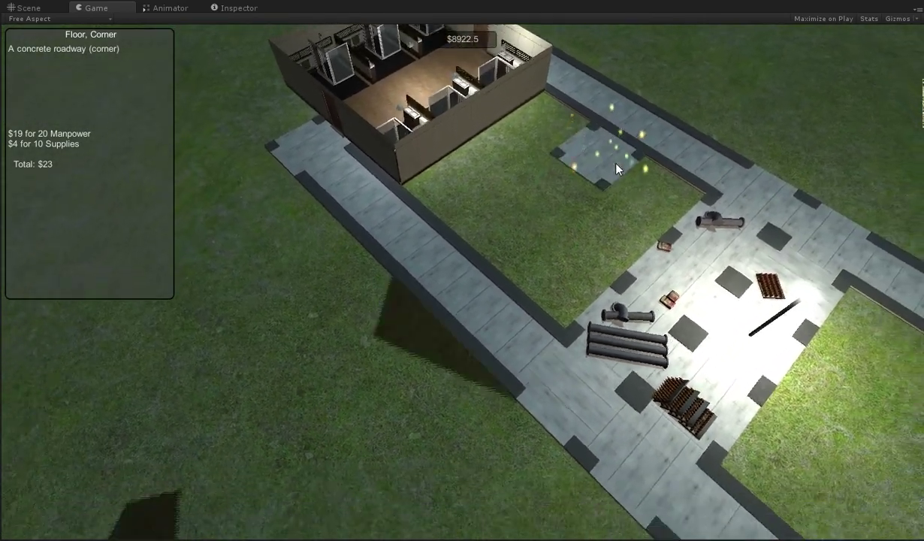
{"action": "key", "text": "w"}
{"action": "key", "text": "d"}
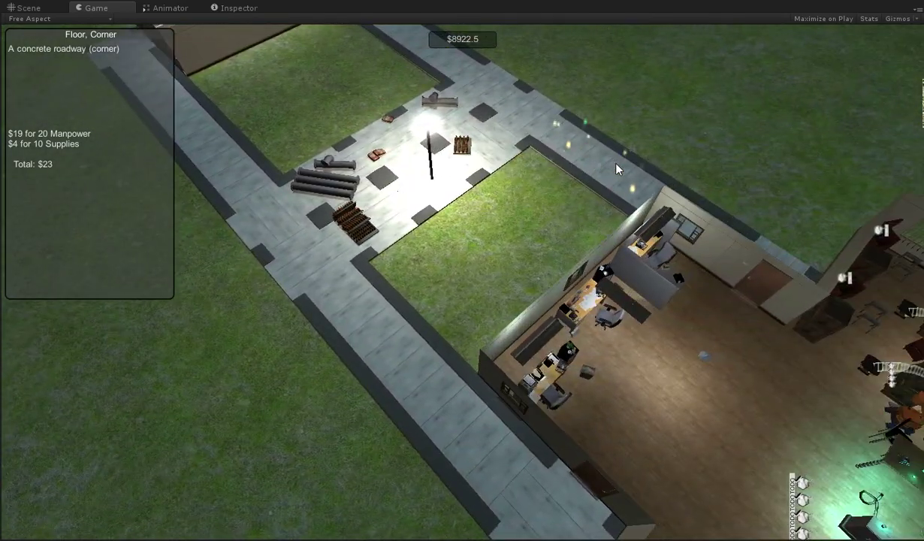
{"action": "key", "text": "d"}
{"action": "key", "text": "s"}
{"action": "key", "text": "d"}
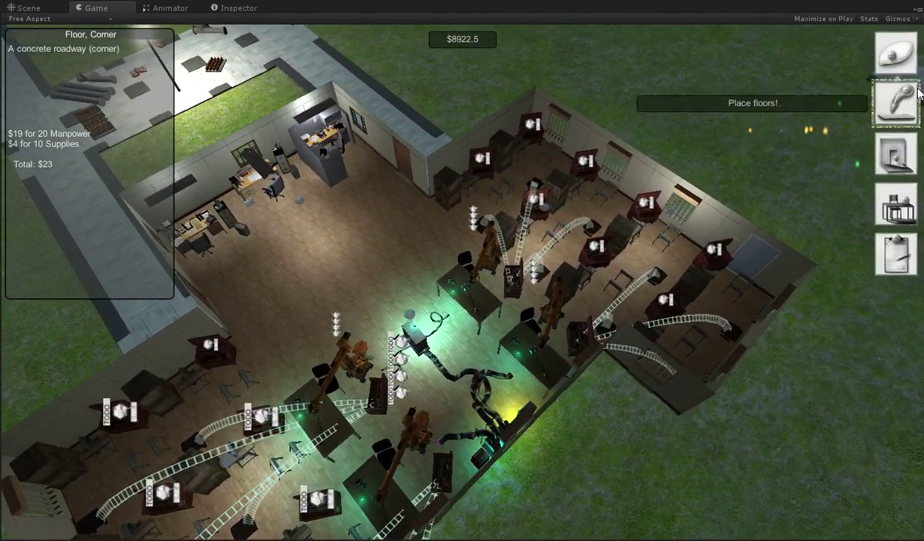
- Exit floor placement and orbit the camera around to the robot room
{"action": "left_click", "coordinate": [915, 63]}
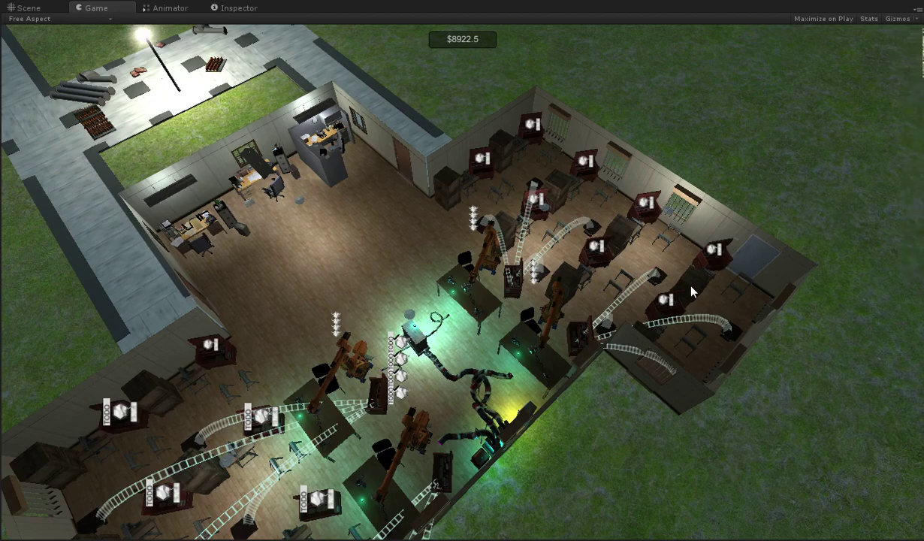
{"action": "left_click_drag", "start_coordinate": [692, 292], "coordinate": [463, 278]}
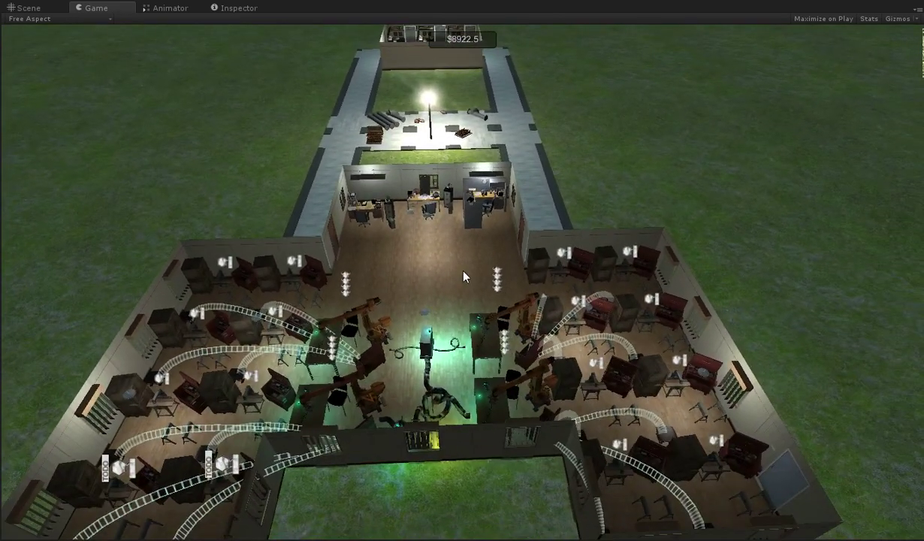
{"action": "scroll", "coordinate": [464, 277], "scroll_direction": "down", "scroll_amount": 3}
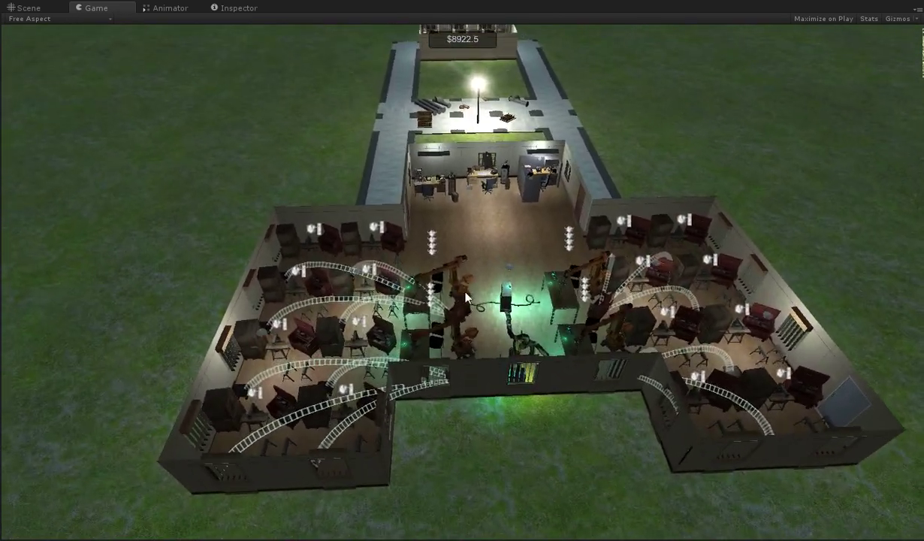
{"action": "scroll", "coordinate": [465, 298], "scroll_direction": "up", "scroll_amount": 2}
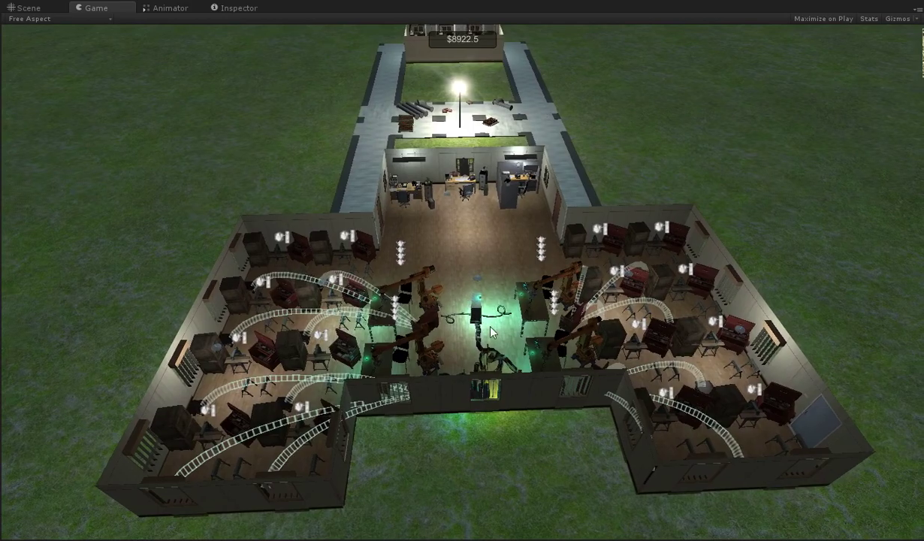
{"action": "left_click_drag", "start_coordinate": [466, 298], "coordinate": [676, 301]}
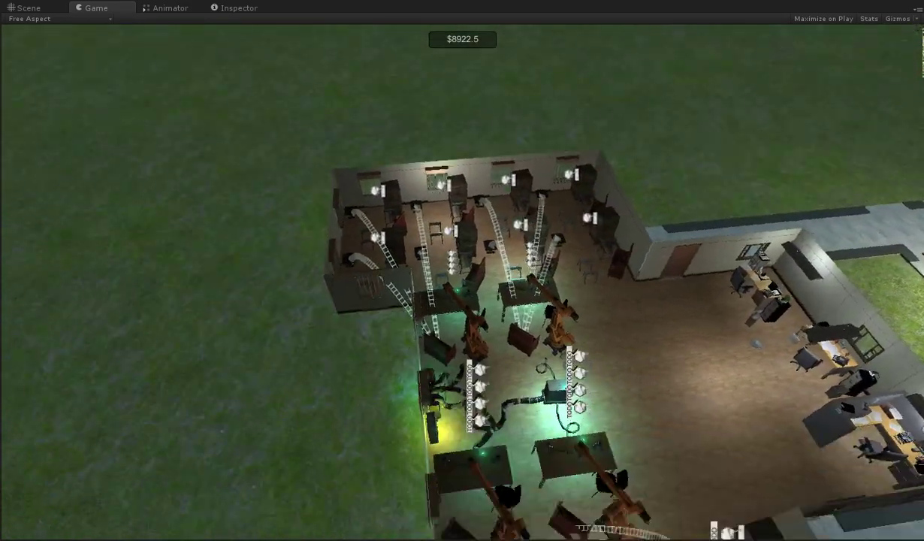
{"action": "left_click_drag", "start_coordinate": [463, 277], "coordinate": [676, 277]}
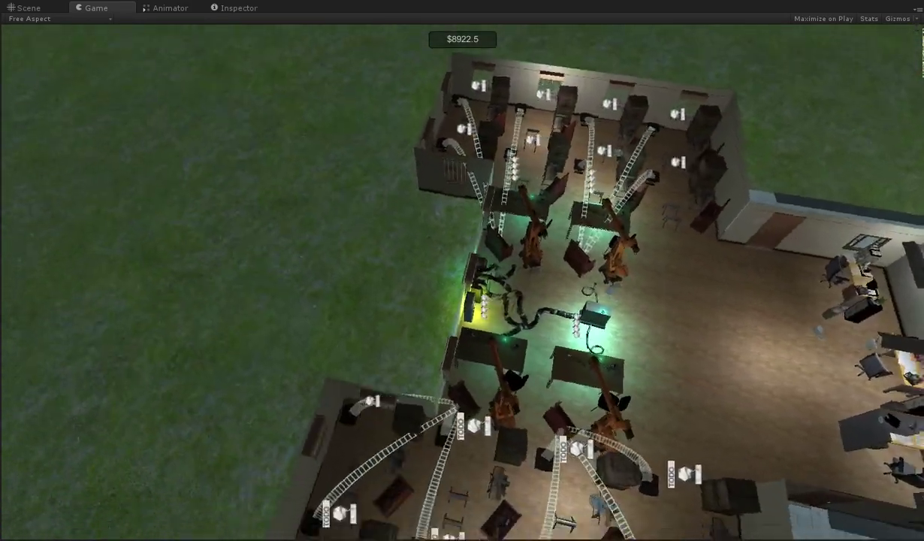
{"action": "scroll", "coordinate": [463, 277], "scroll_direction": "up", "scroll_amount": 5}
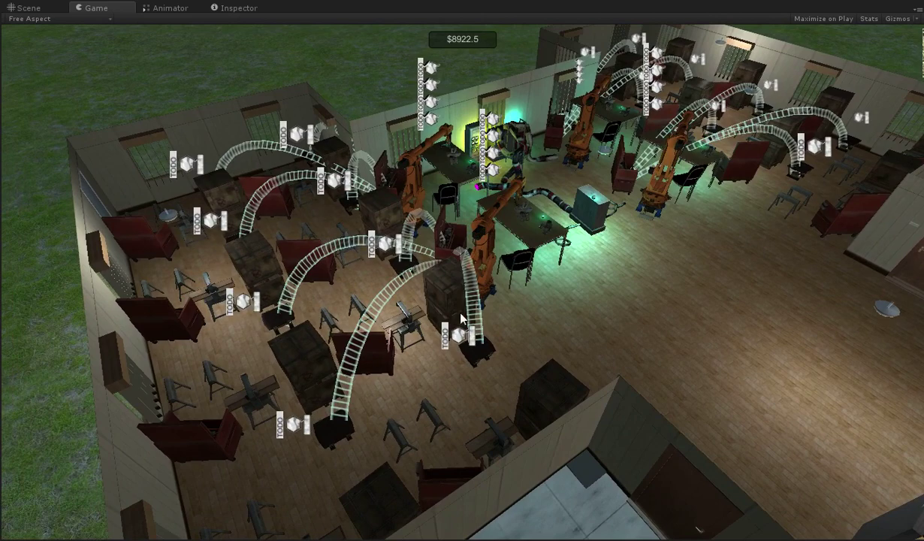
{"action": "mouse_move", "coordinate": [909, 54]}
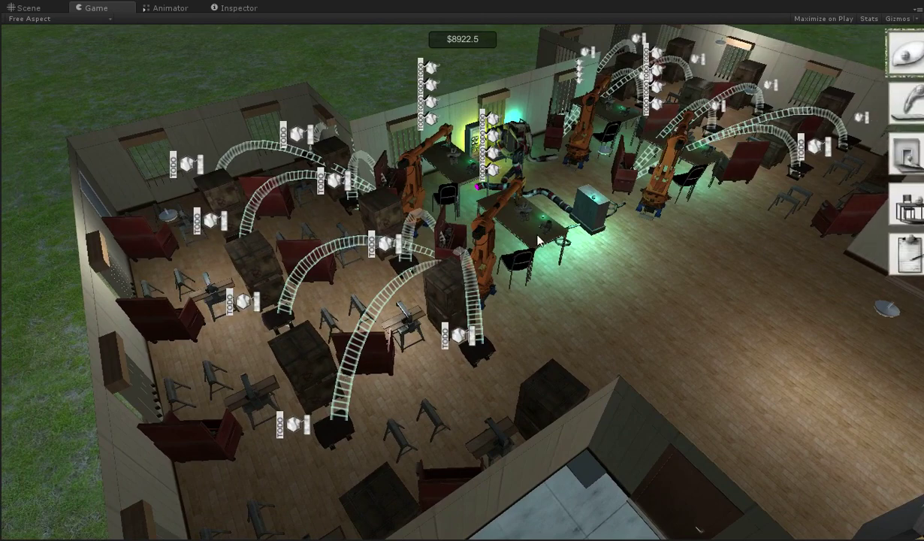
- Inspect the electronics workstation and robots, switching one robot's mode to Use Tasks
{"action": "left_click", "coordinate": [537, 240]}
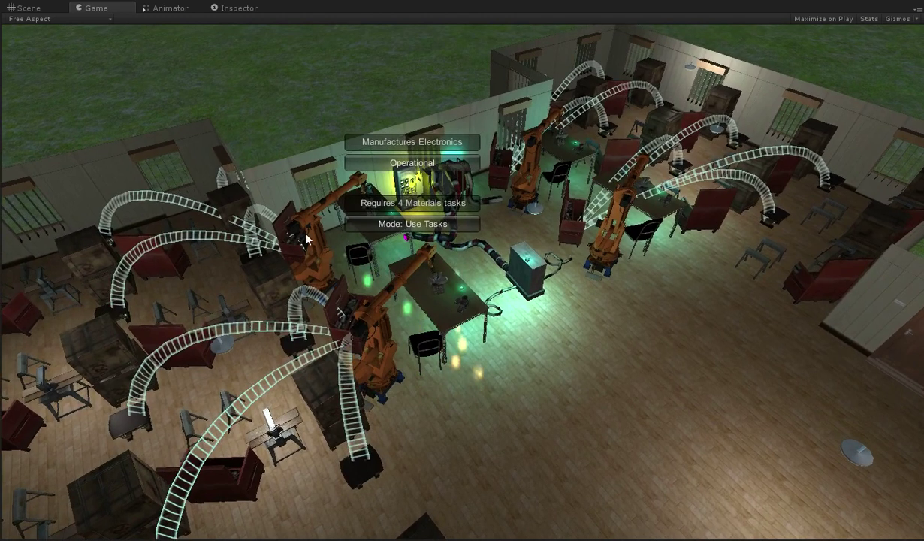
{"action": "left_click", "coordinate": [306, 237]}
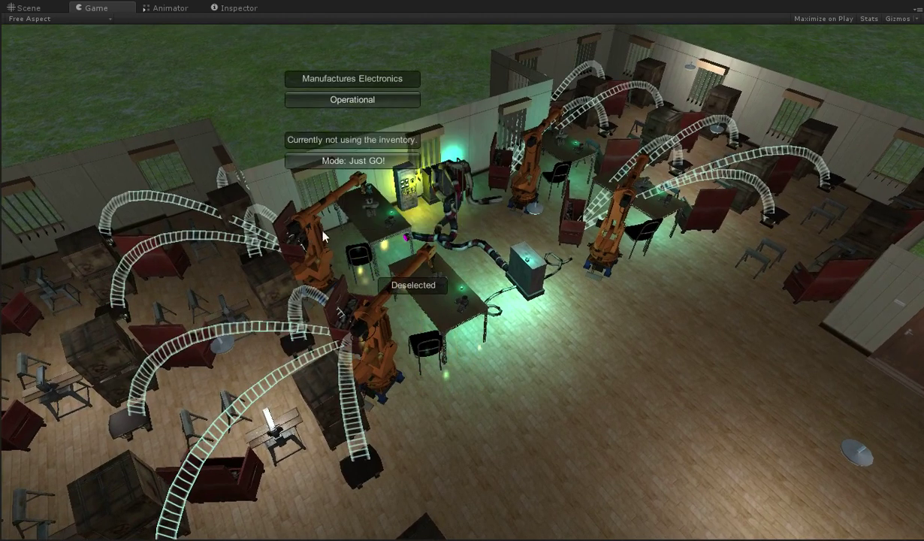
{"action": "left_click", "coordinate": [638, 183]}
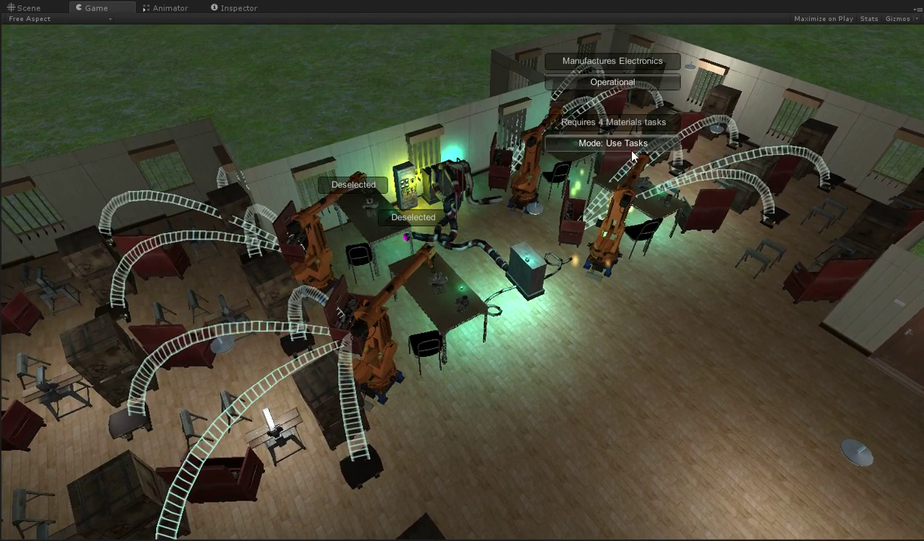
{"action": "left_click", "coordinate": [529, 139]}
{"action": "left_click", "coordinate": [552, 96]}
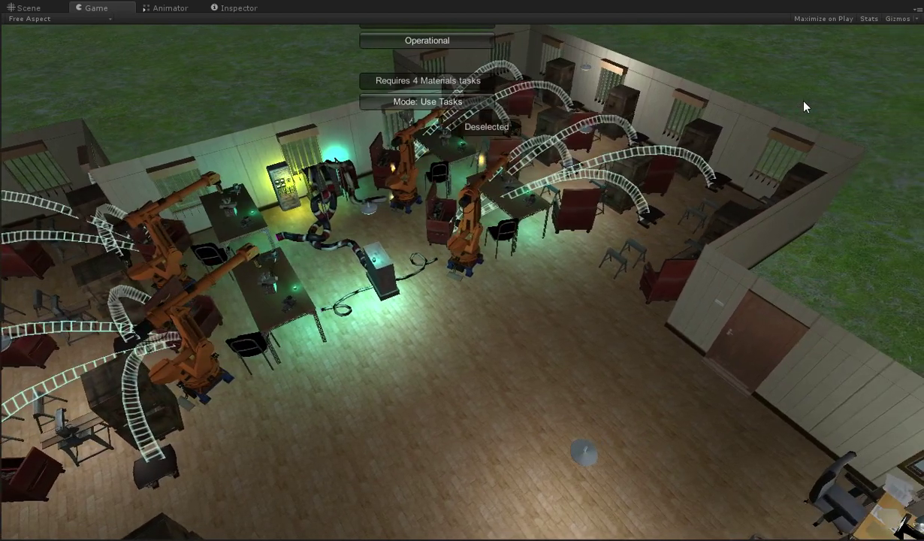
{"action": "left_click", "coordinate": [803, 107]}
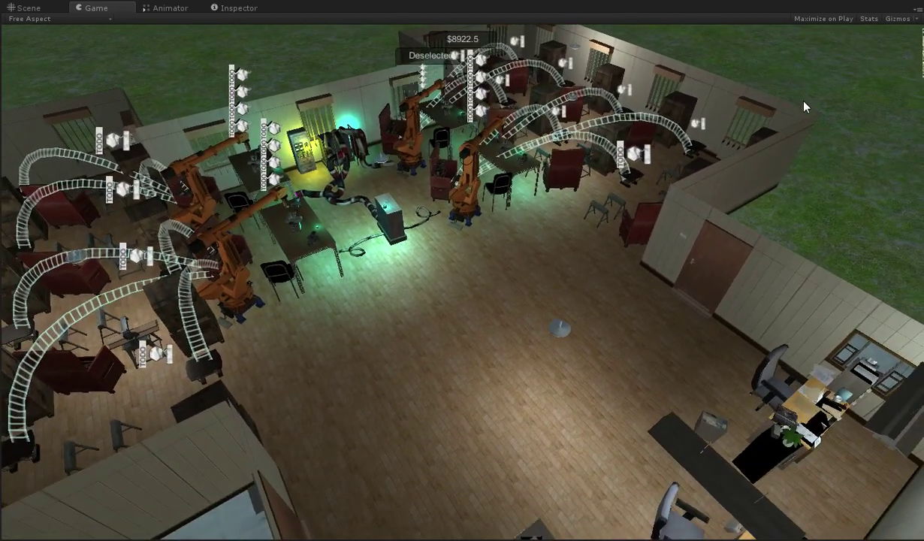